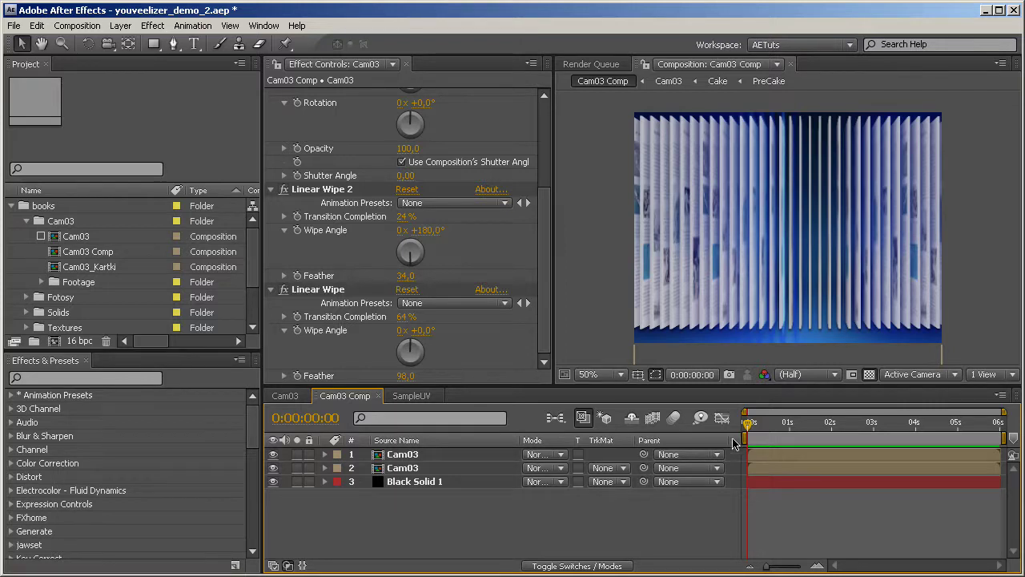
Scrub the Cam03 Comp pages animation around the 4-second mark
{"action": "left_click_drag", "start_coordinate": [749, 424], "coordinate": [1008, 417]}
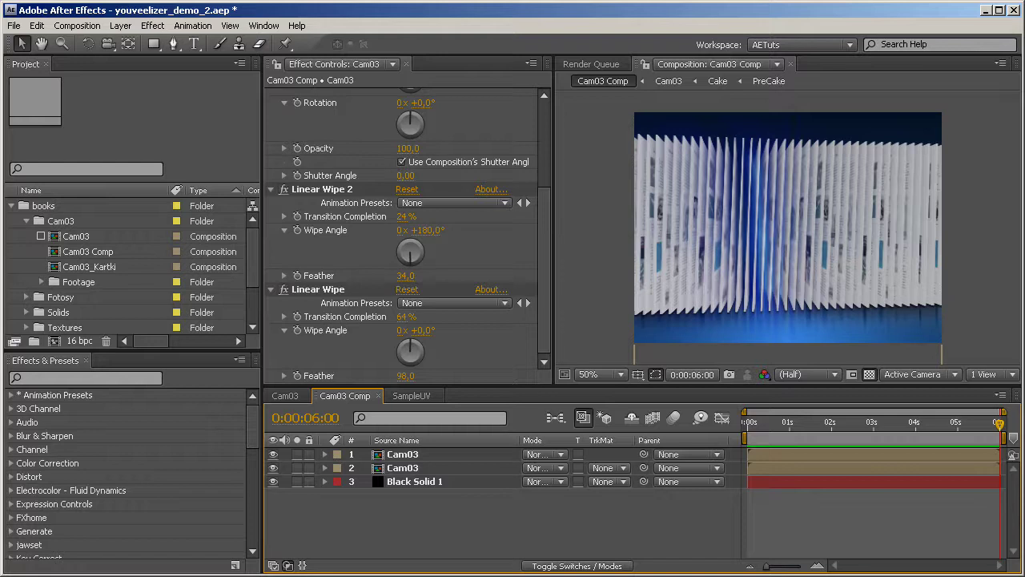
{"action": "left_click_drag", "start_coordinate": [1000, 424], "coordinate": [943, 420]}
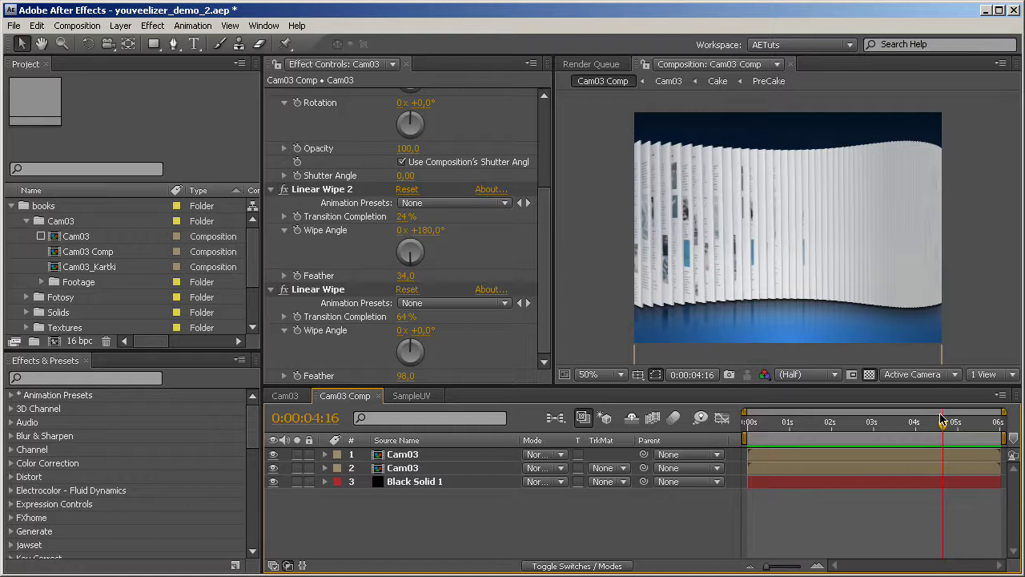
{"action": "left_click_drag", "start_coordinate": [943, 422], "coordinate": [937, 433]}
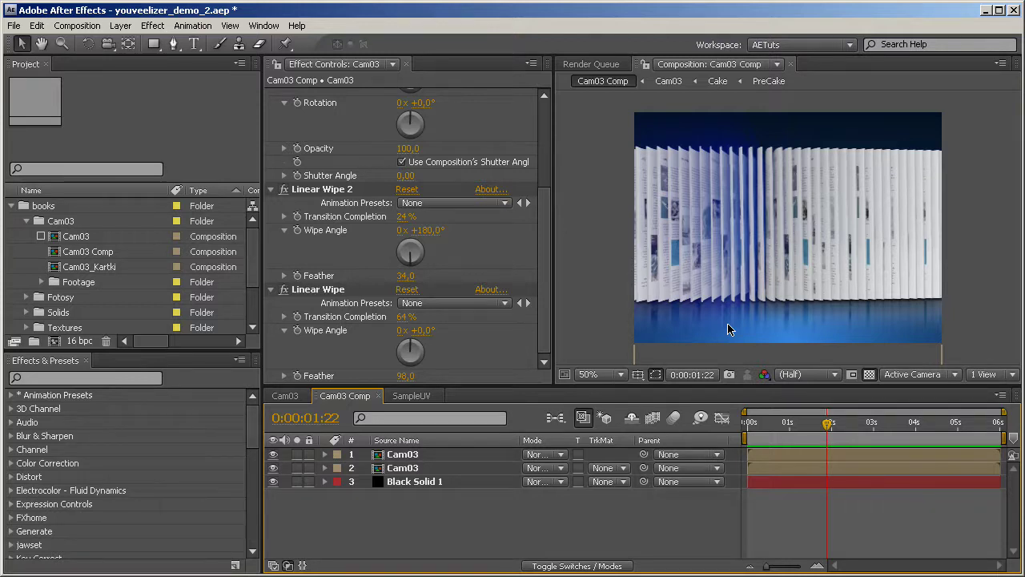
Enable the Cam03 proxy and scrub to see the pages showing the fruit-cake image
{"action": "left_click", "coordinate": [40, 241]}
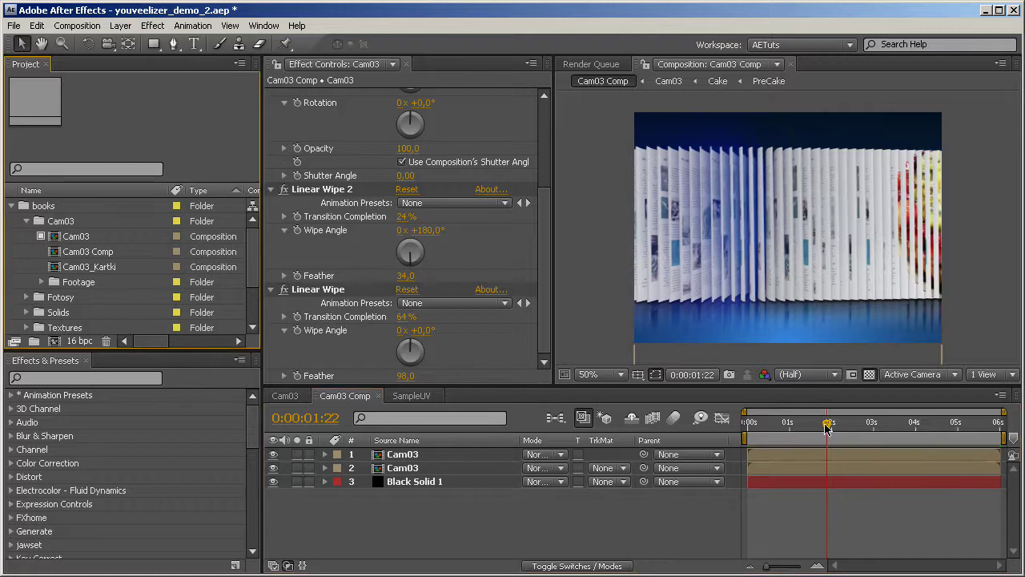
{"action": "left_click_drag", "start_coordinate": [827, 429], "coordinate": [908, 405]}
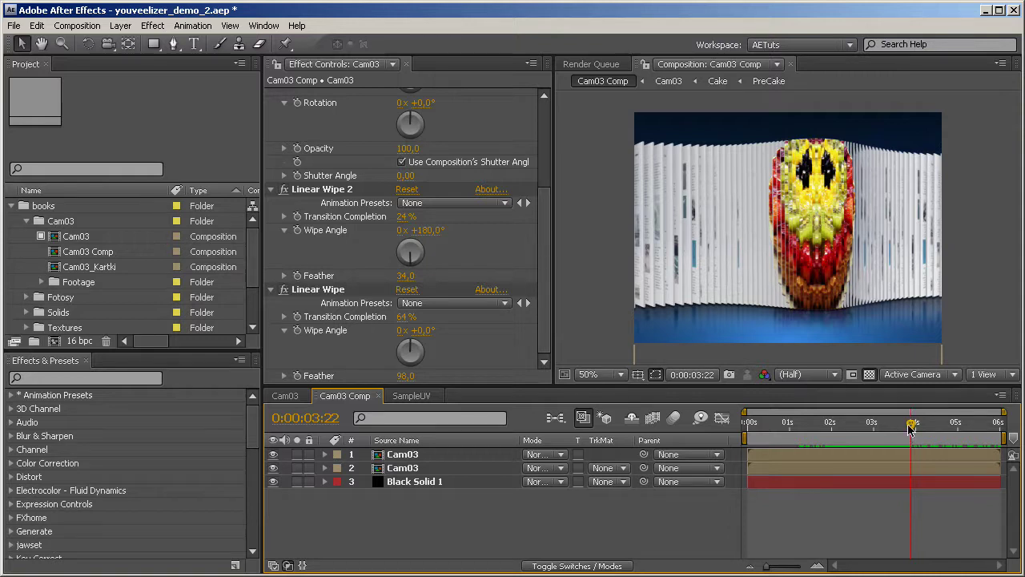
{"action": "left_click", "coordinate": [915, 424]}
{"action": "left_click_drag", "start_coordinate": [916, 430], "coordinate": [1002, 431]}
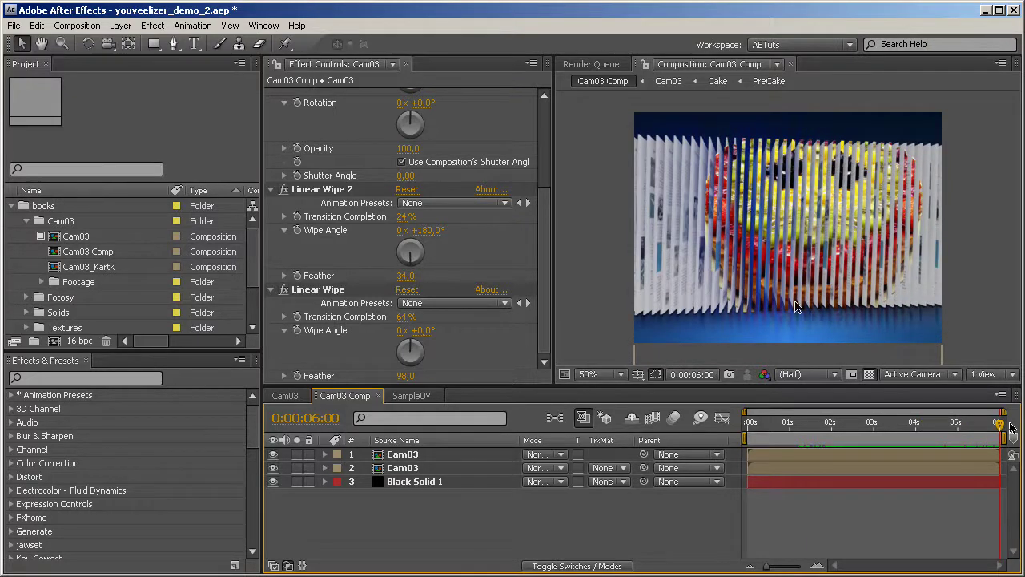
{"action": "mouse_move", "coordinate": [999, 424]}
{"action": "left_mouse_down"}
{"action": "mouse_move", "coordinate": [725, 426]}
{"action": "mouse_move", "coordinate": [1006, 425]}
{"action": "left_mouse_up"}
In the Cam03 composition, turn off the Cam03 proxy
{"action": "left_click", "coordinate": [285, 396]}
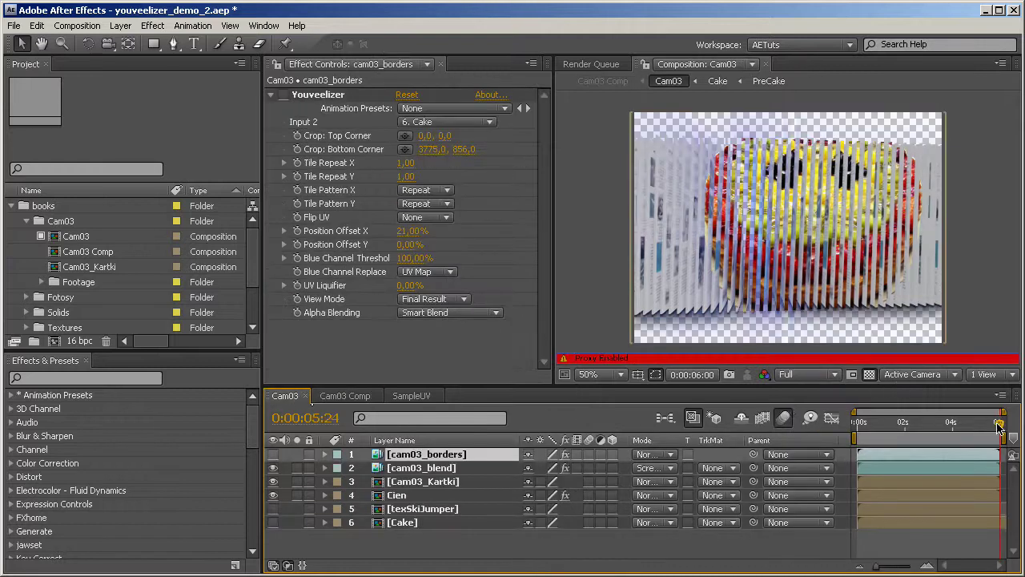
{"action": "left_click_drag", "start_coordinate": [1001, 423], "coordinate": [858, 423]}
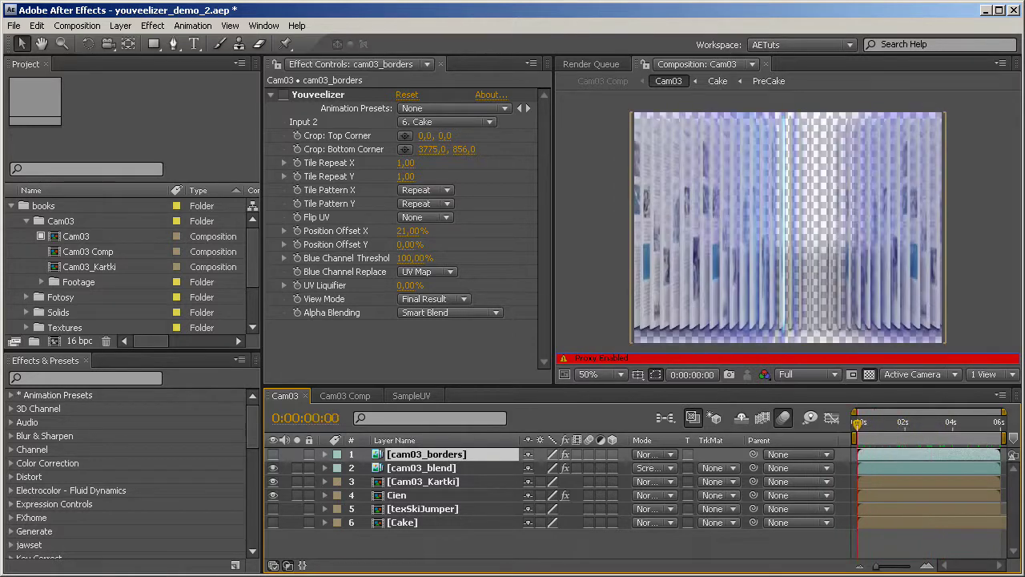
{"action": "left_click", "coordinate": [41, 237]}
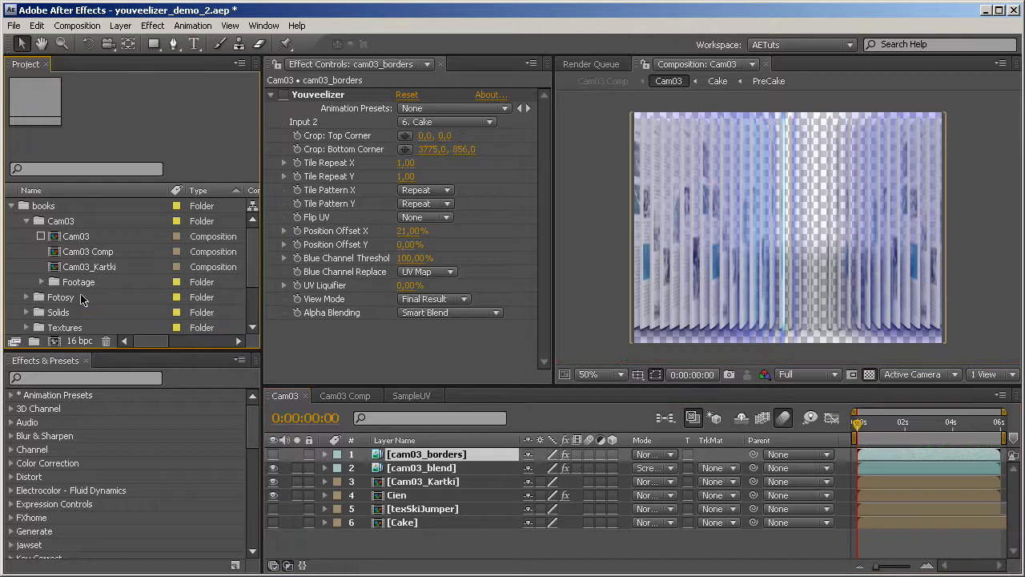
Inspect the texSkiJumper precomp's flight animation, then return to Cam03 and scrub
{"action": "left_click", "coordinate": [419, 509]}
{"action": "double_click", "coordinate": [377, 511]}
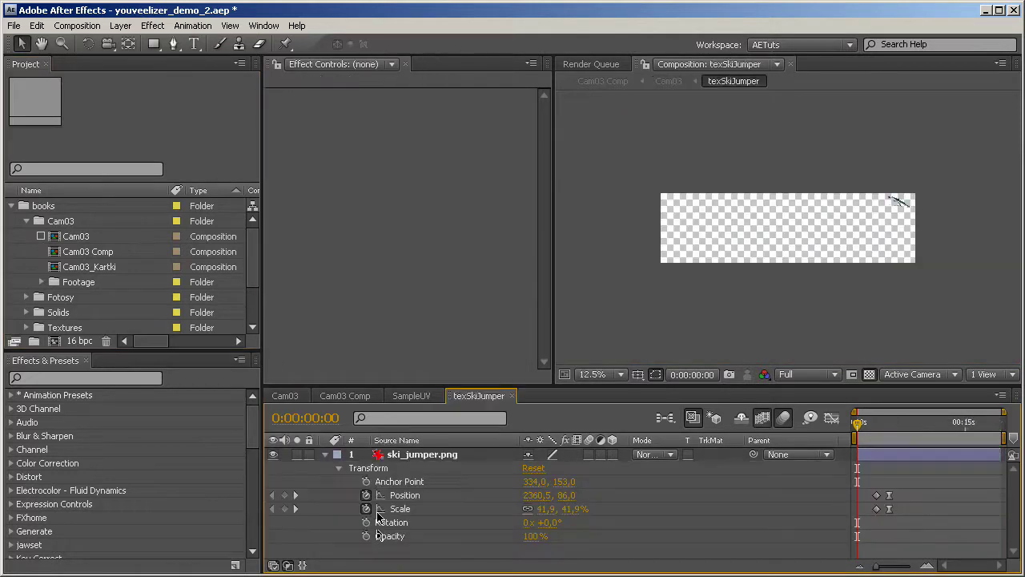
{"action": "left_click", "coordinate": [575, 306]}
{"action": "key", "text": "period"}
{"action": "key", "text": "h"}
{"action": "left_click_drag", "start_coordinate": [796, 248], "coordinate": [698, 265]}
{"action": "key", "text": "v"}
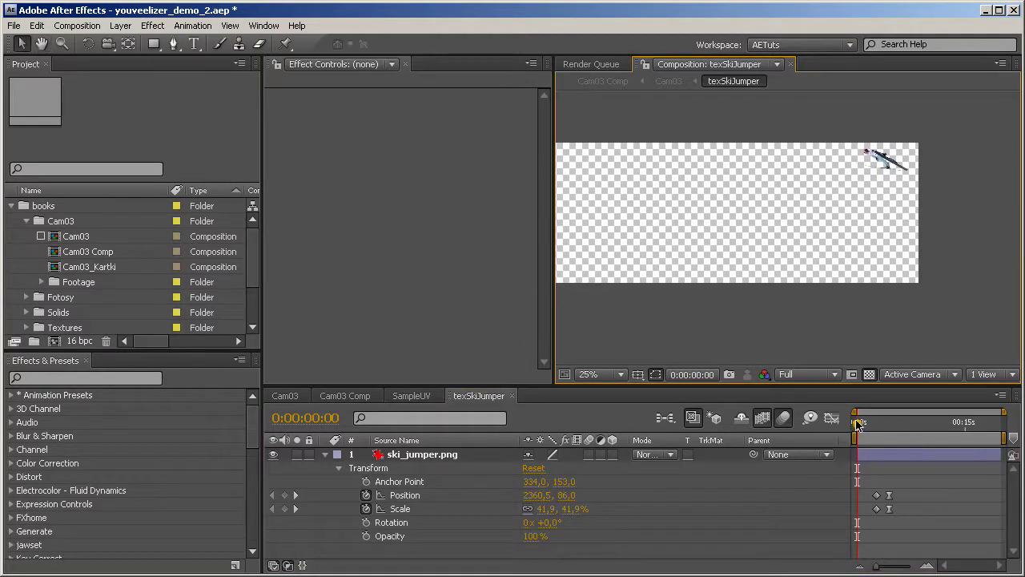
{"action": "left_click_drag", "start_coordinate": [857, 423], "coordinate": [887, 416]}
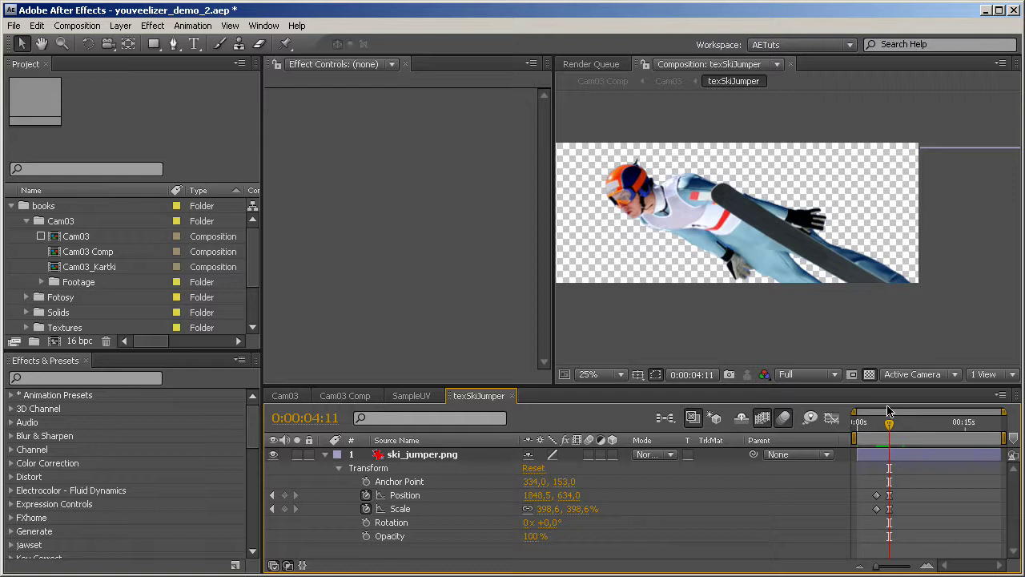
{"action": "key", "text": "shift+Escape"}
{"action": "left_click_drag", "start_coordinate": [967, 429], "coordinate": [857, 419]}
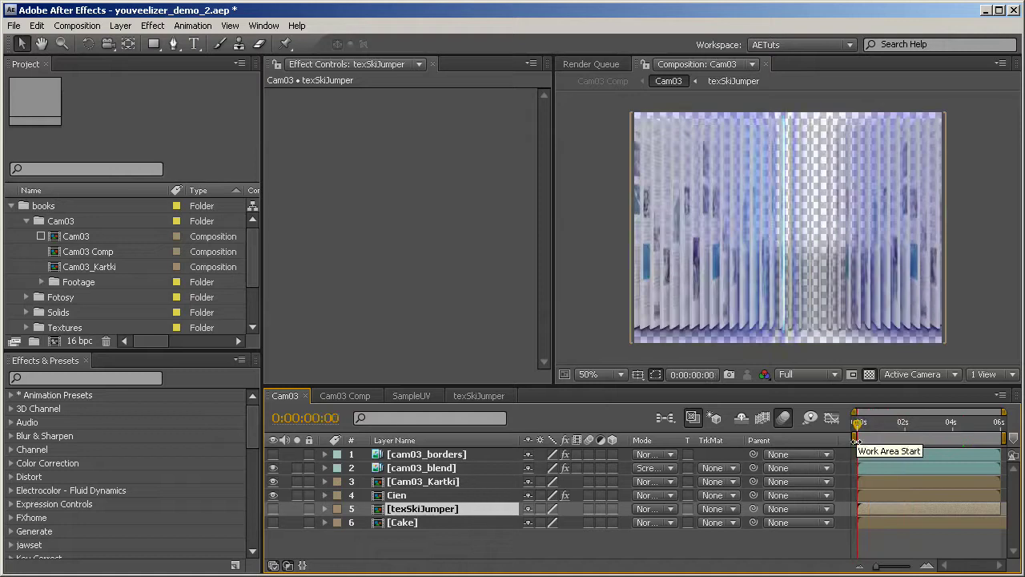
Show and solo cam03_borders to preview its UV gradient around 4 seconds
{"action": "left_click", "coordinate": [273, 455]}
{"action": "left_click", "coordinate": [297, 455]}
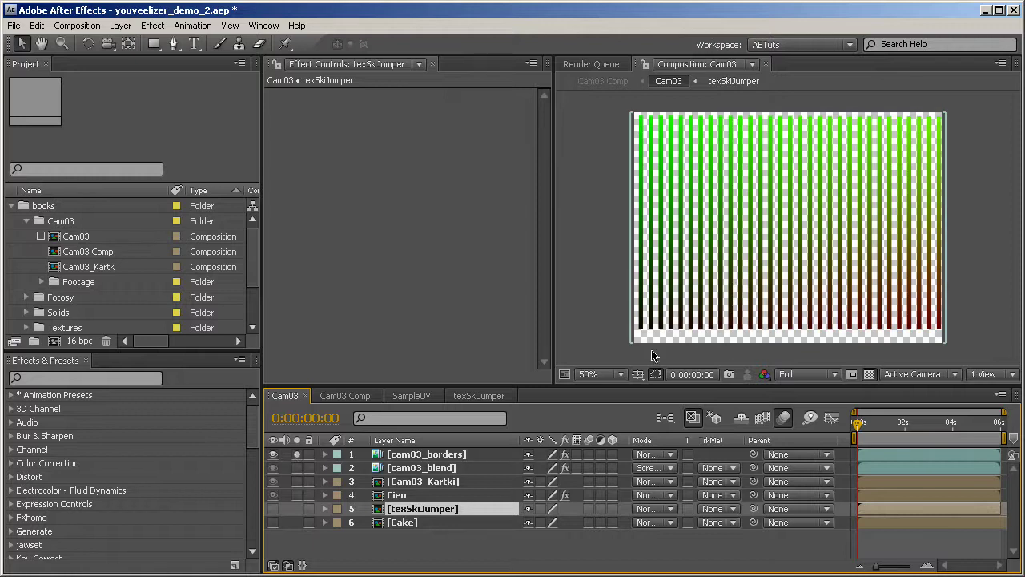
{"action": "left_click_drag", "start_coordinate": [862, 427], "coordinate": [1011, 418]}
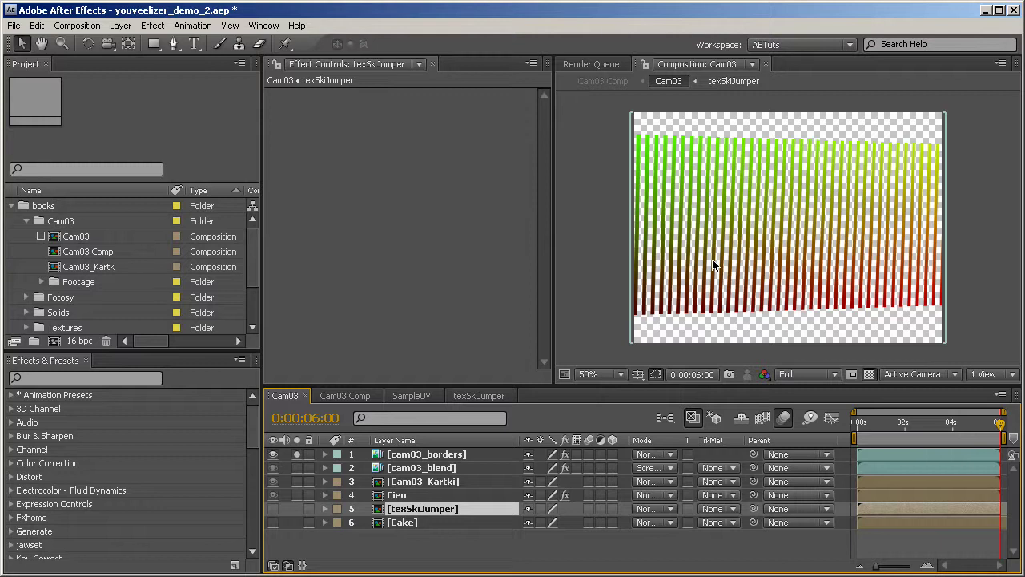
{"action": "key", "text": "j"}
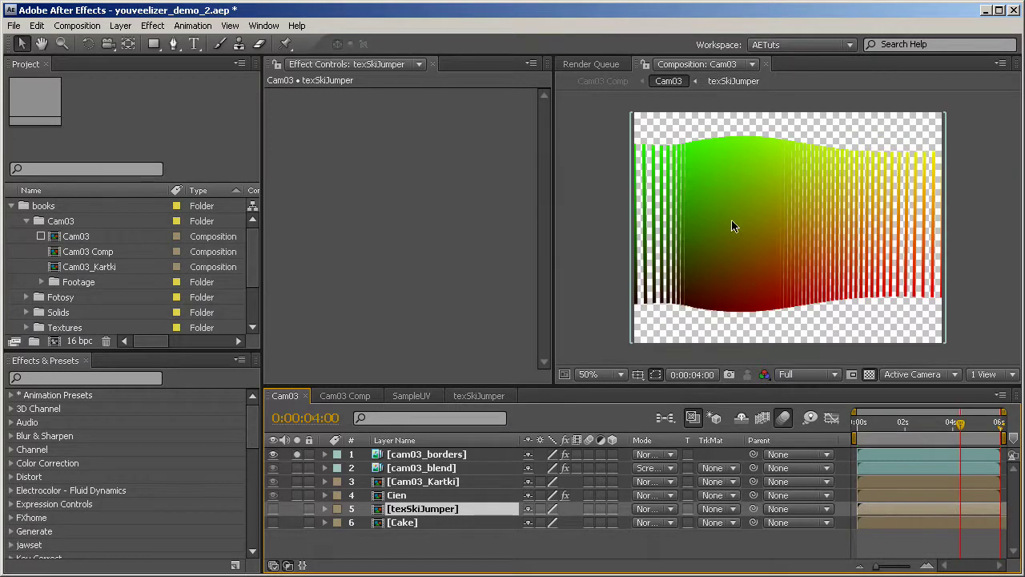
{"action": "key", "text": "space"}
Turn off solo on cam03_borders and review the composite frame by frame
{"action": "left_click", "coordinate": [425, 454]}
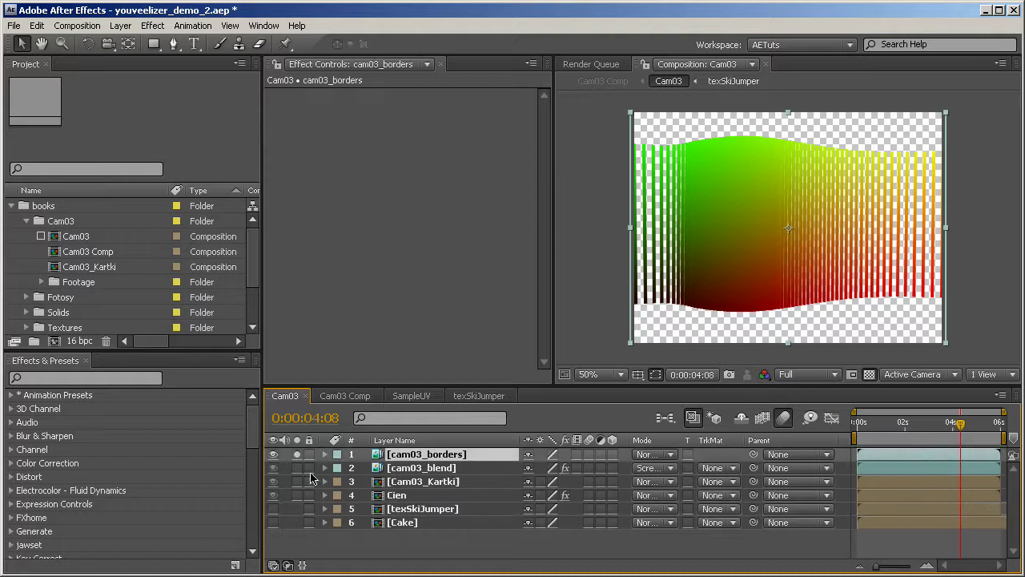
{"action": "left_click", "coordinate": [297, 454]}
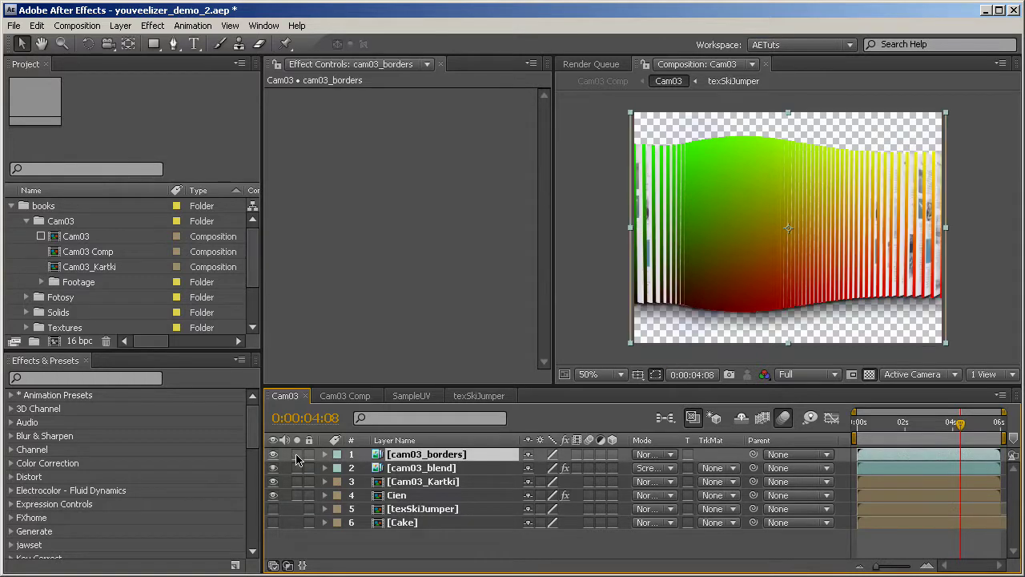
{"action": "key", "text": "Page_Up"}
{"action": "mouse_move", "coordinate": [940, 427]}
{"action": "left_mouse_down"}
{"action": "mouse_move", "coordinate": [864, 427]}
{"action": "mouse_move", "coordinate": [943, 429]}
{"action": "left_mouse_up"}
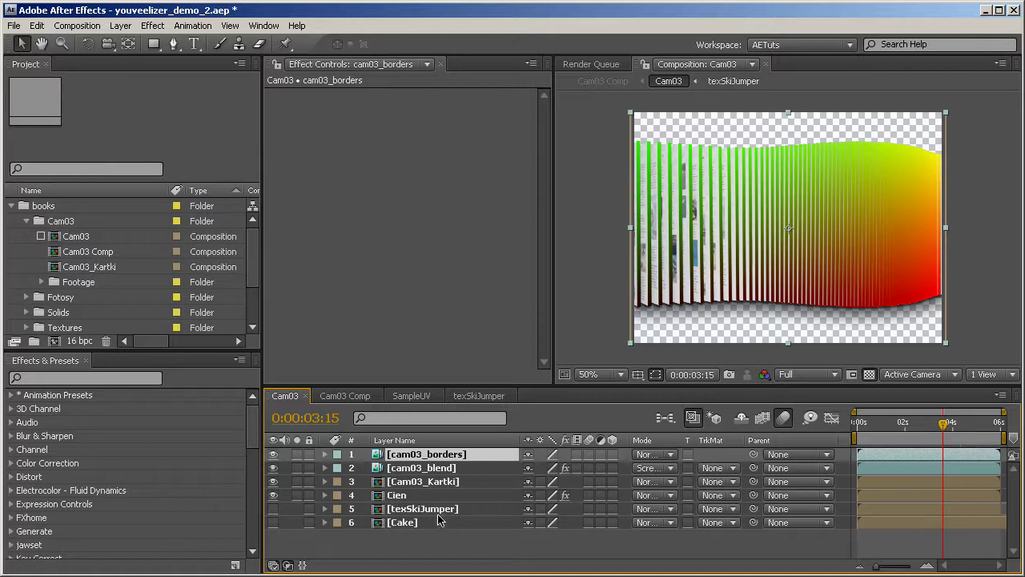
Apply Youveelizer (searched as 'youv') to cam03_borders with Input 2 set to texSkiJumper
{"action": "left_click", "coordinate": [124, 378]}
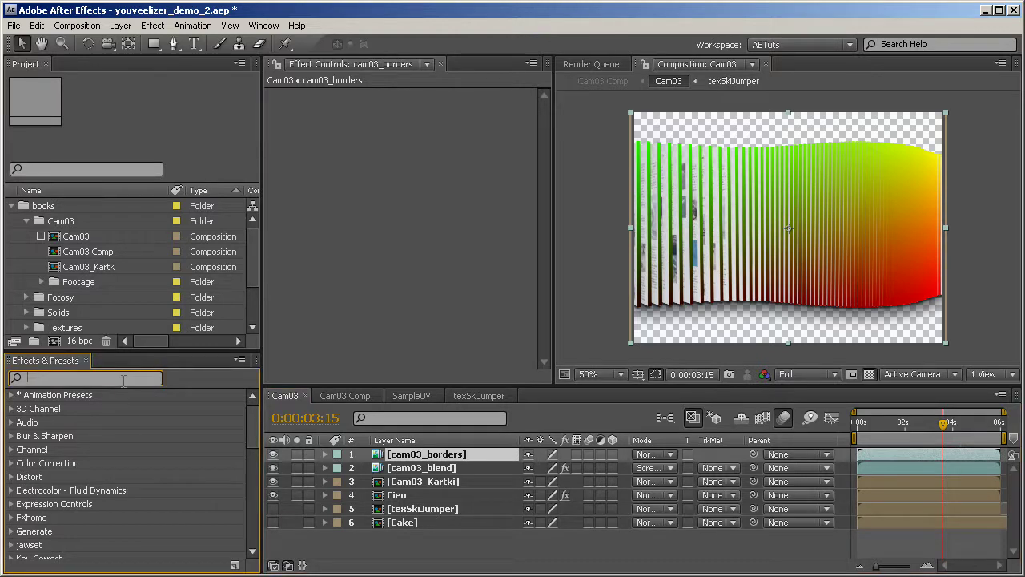
{"action": "type", "text": "youv"}
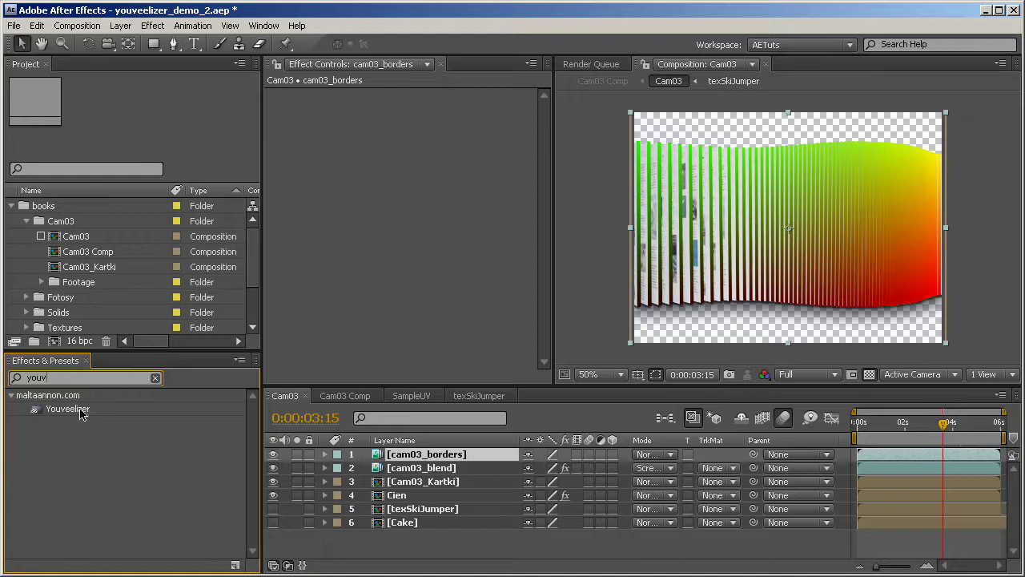
{"action": "left_click_drag", "start_coordinate": [80, 412], "coordinate": [715, 274]}
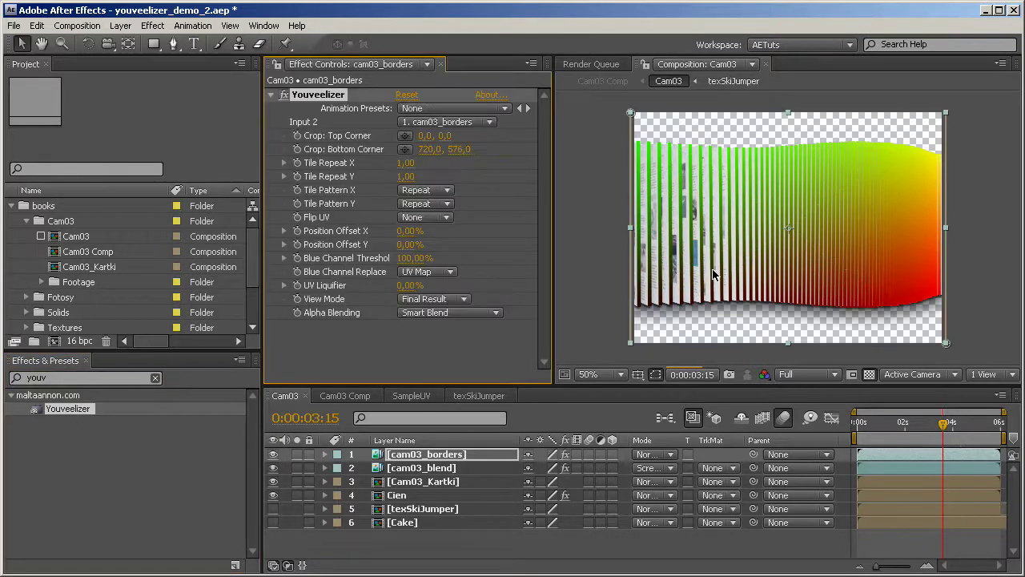
{"action": "left_click", "coordinate": [466, 128]}
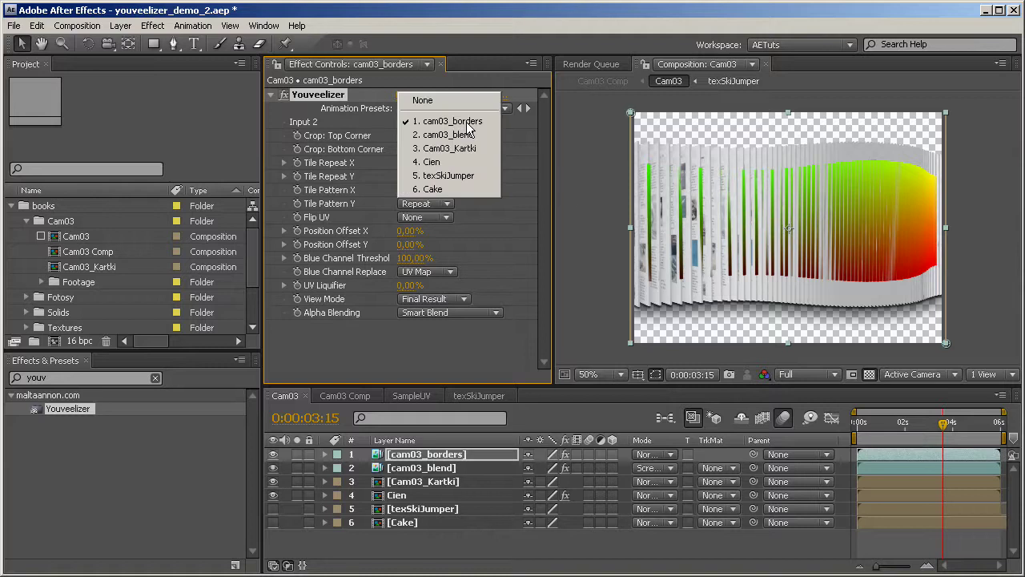
{"action": "left_click", "coordinate": [448, 175]}
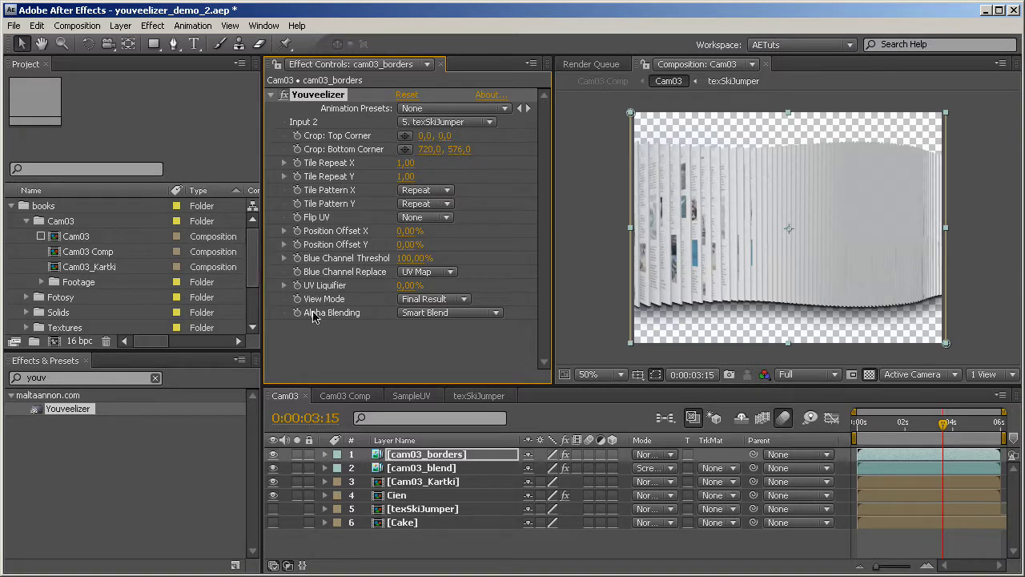
Open the texSkiJumper composition and zoom out to see all of it
{"action": "left_click", "coordinate": [482, 397]}
{"action": "left_click", "coordinate": [721, 330]}
{"action": "key", "text": "comma"}
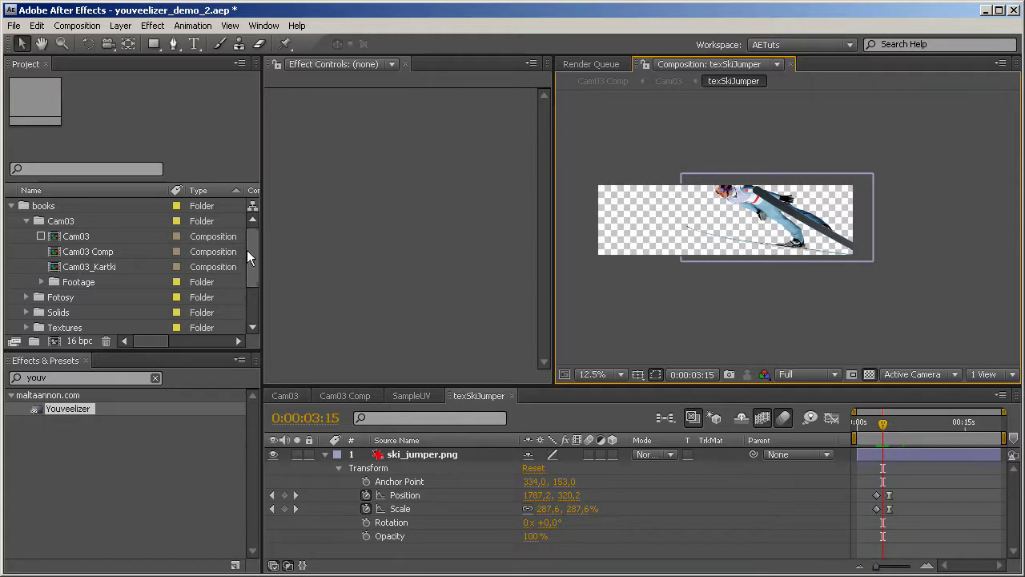
Expand the Textures folder and select texSkiJumper to check its size
{"action": "left_click_drag", "start_coordinate": [249, 249], "coordinate": [252, 294]}
{"action": "left_click", "coordinate": [24, 267]}
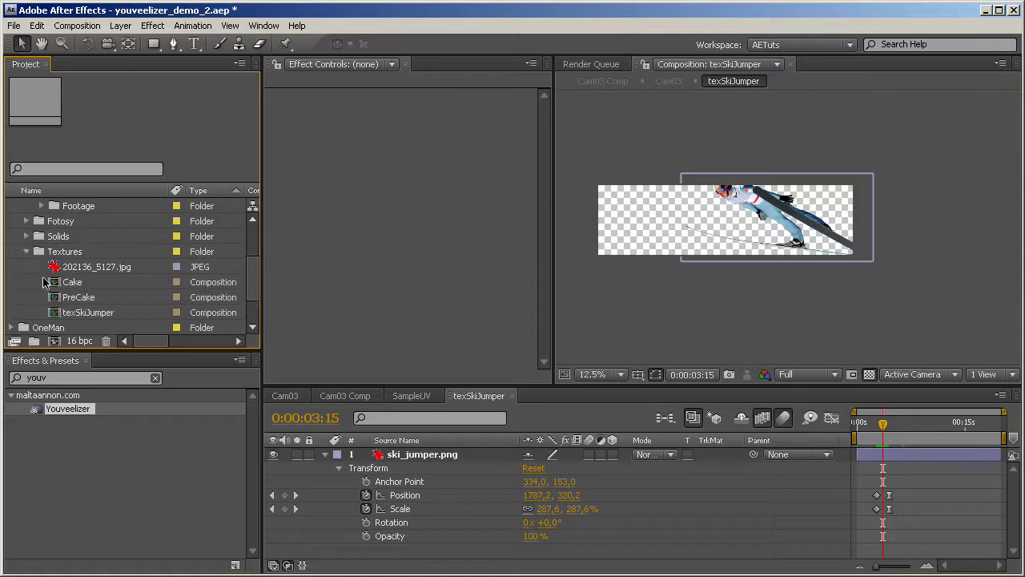
{"action": "left_click", "coordinate": [89, 313]}
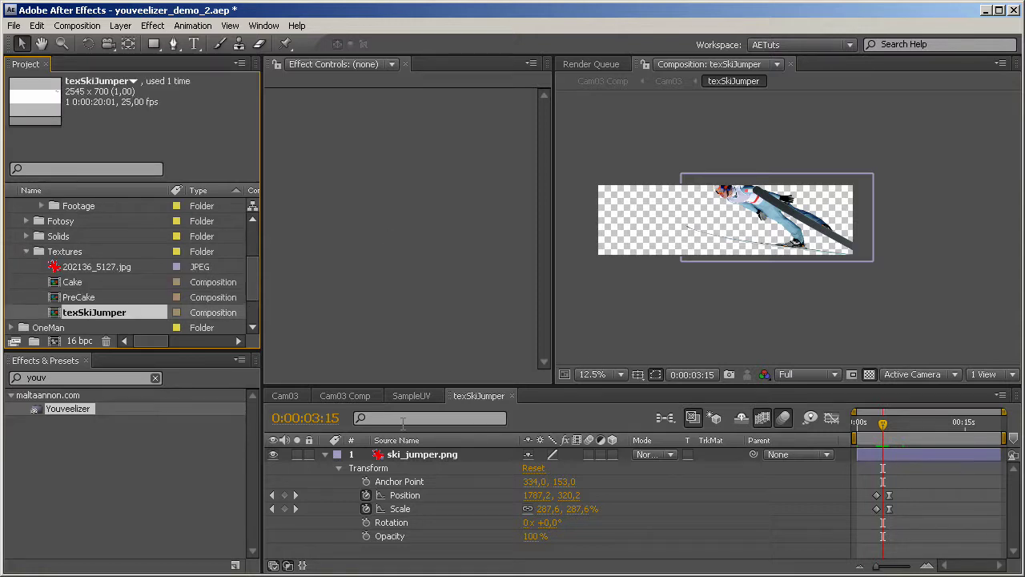
In Cam03, set Youveelizer's Crop Bottom Corner to 2545, 700 and scrub to preview
{"action": "left_click", "coordinate": [292, 396]}
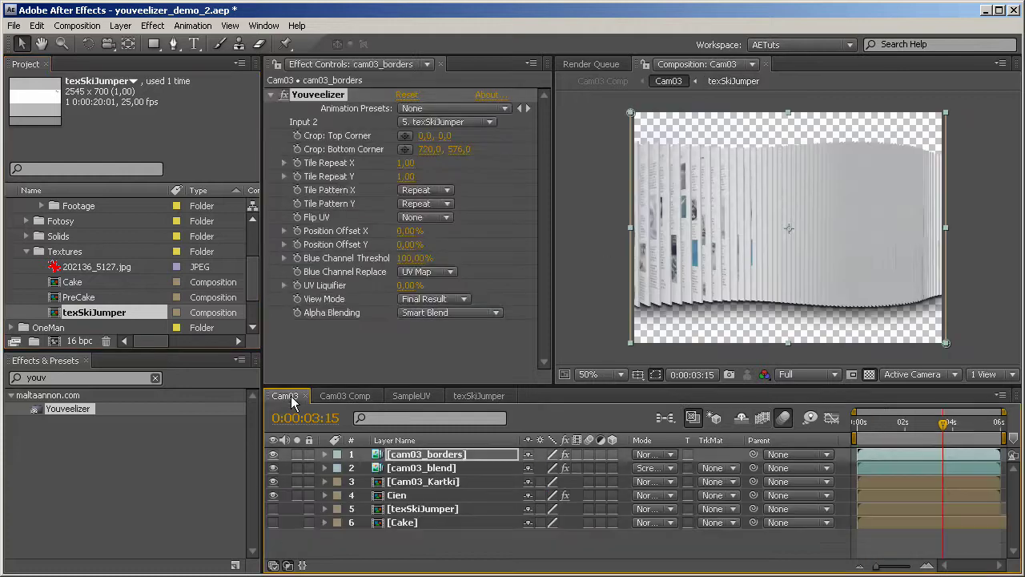
{"action": "left_click", "coordinate": [430, 150]}
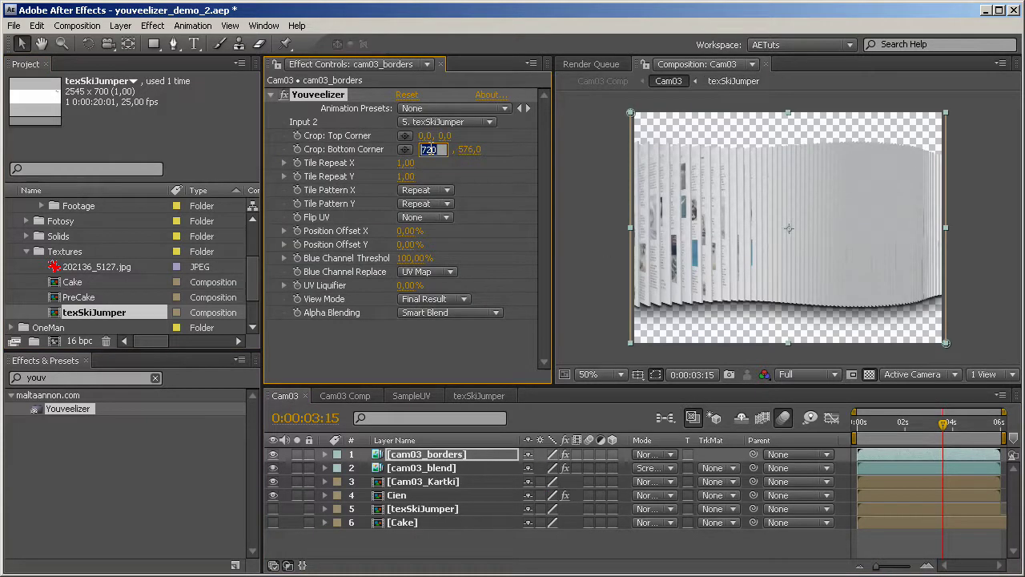
{"action": "type", "text": "2545"}
{"action": "key", "text": "Tab"}
{"action": "type", "text": "700"}
{"action": "key", "text": "Return"}
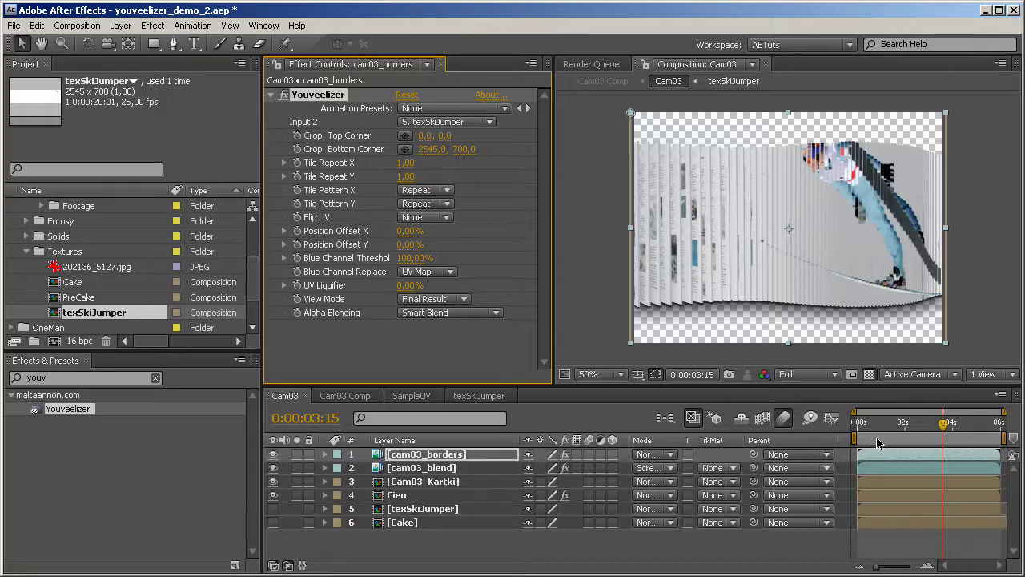
{"action": "left_click_drag", "start_coordinate": [944, 425], "coordinate": [994, 428]}
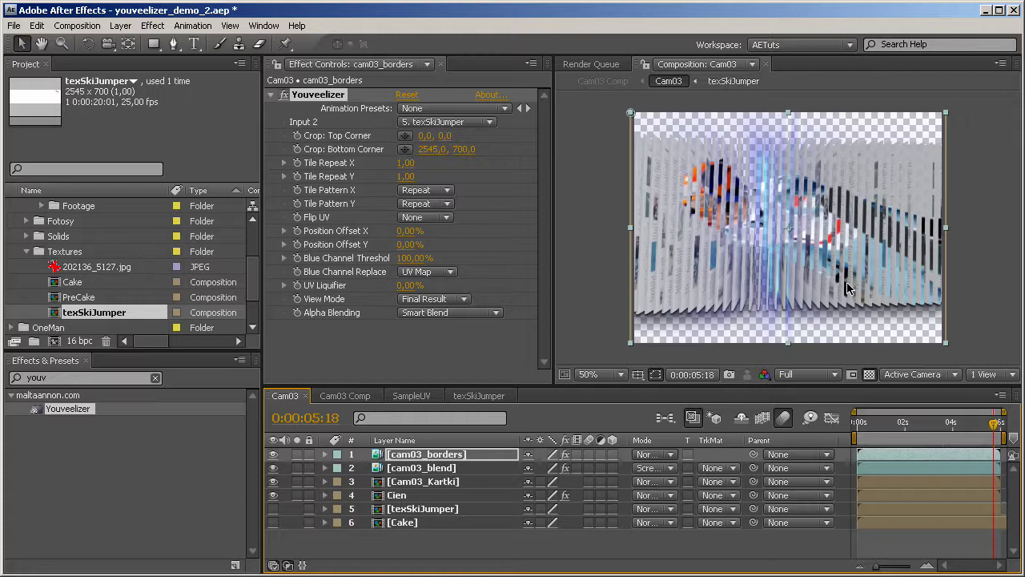
Switch to the SampleUV composition and view it at 100%
{"action": "left_click", "coordinate": [427, 396]}
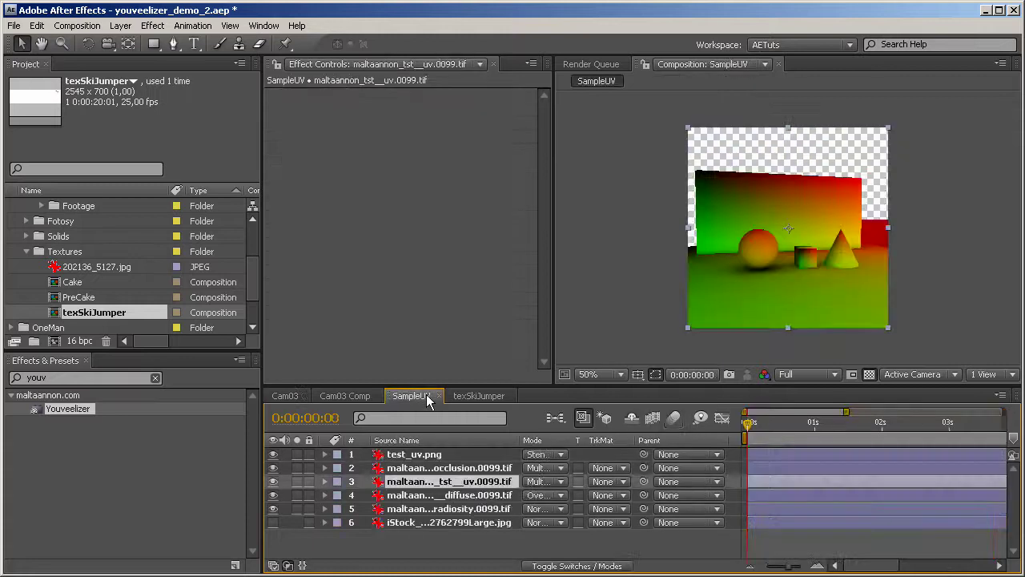
{"action": "left_click", "coordinate": [598, 327]}
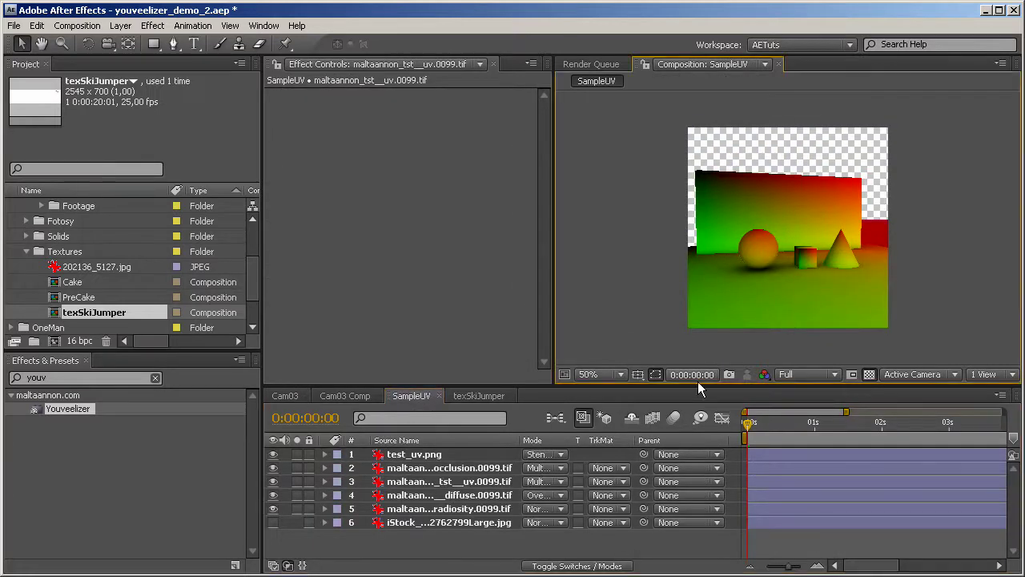
{"action": "key", "text": "slash"}
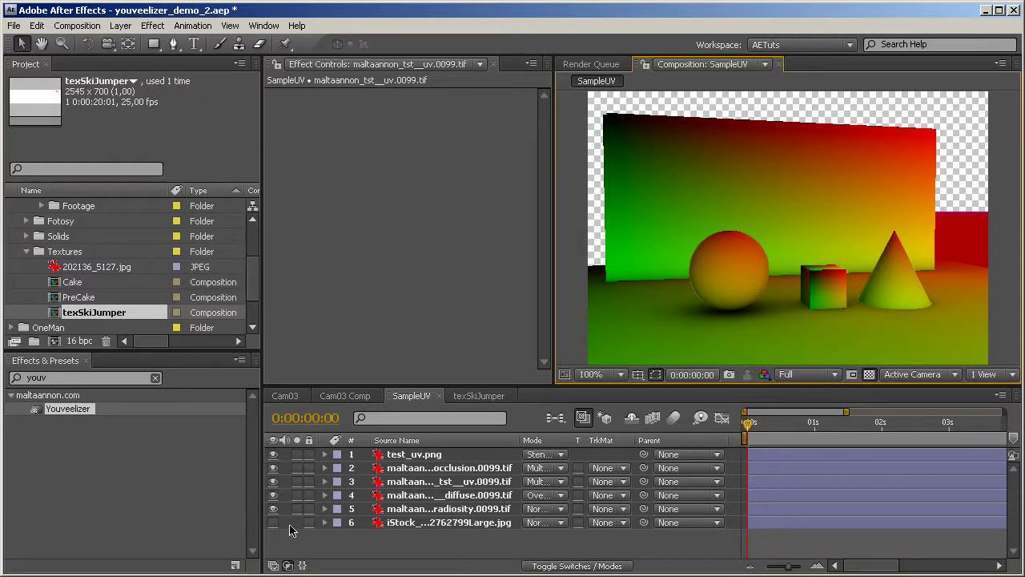
View the radiosity, diffuse, UV and occlusion passes each on their own
{"action": "left_click_drag", "start_coordinate": [273, 509], "coordinate": [277, 455]}
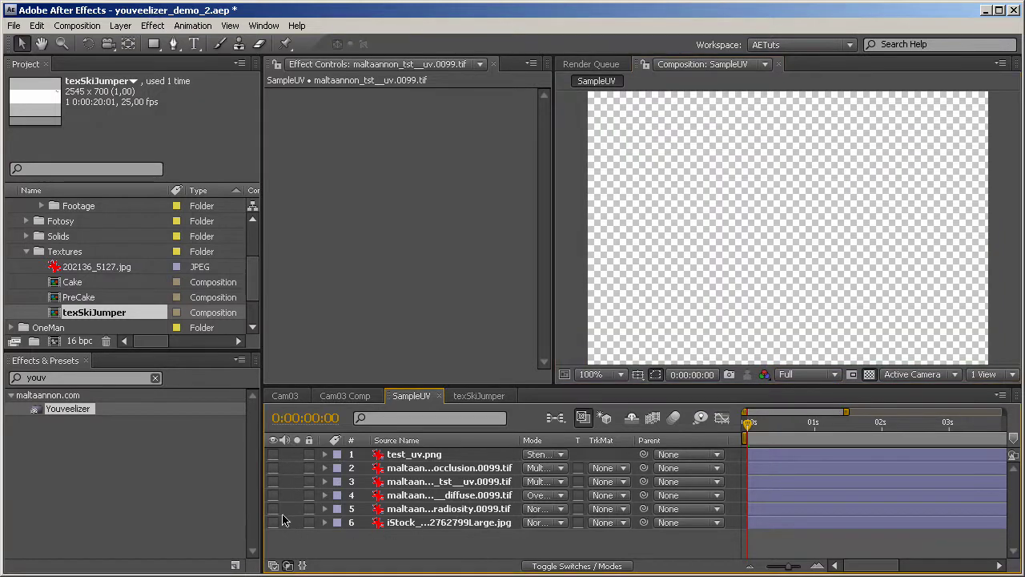
{"action": "left_click", "coordinate": [273, 509]}
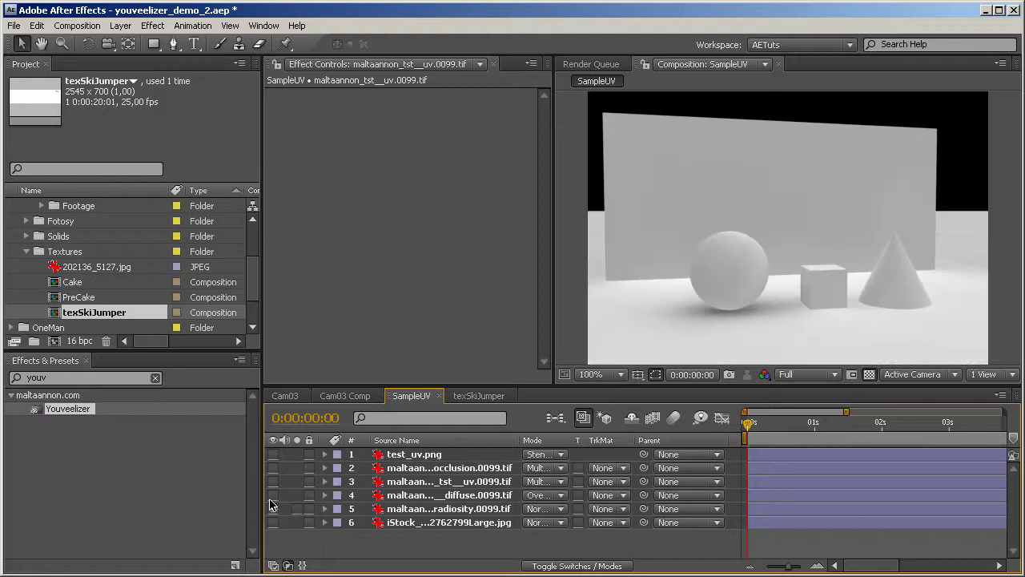
{"action": "left_click", "coordinate": [273, 508]}
{"action": "left_click", "coordinate": [272, 496]}
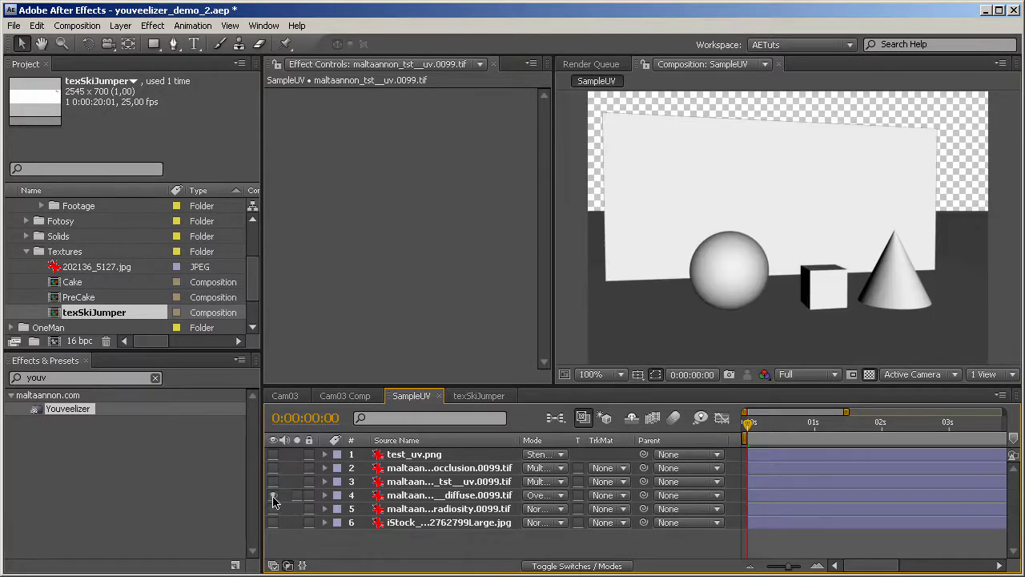
{"action": "left_click", "coordinate": [273, 495]}
{"action": "left_click", "coordinate": [273, 481]}
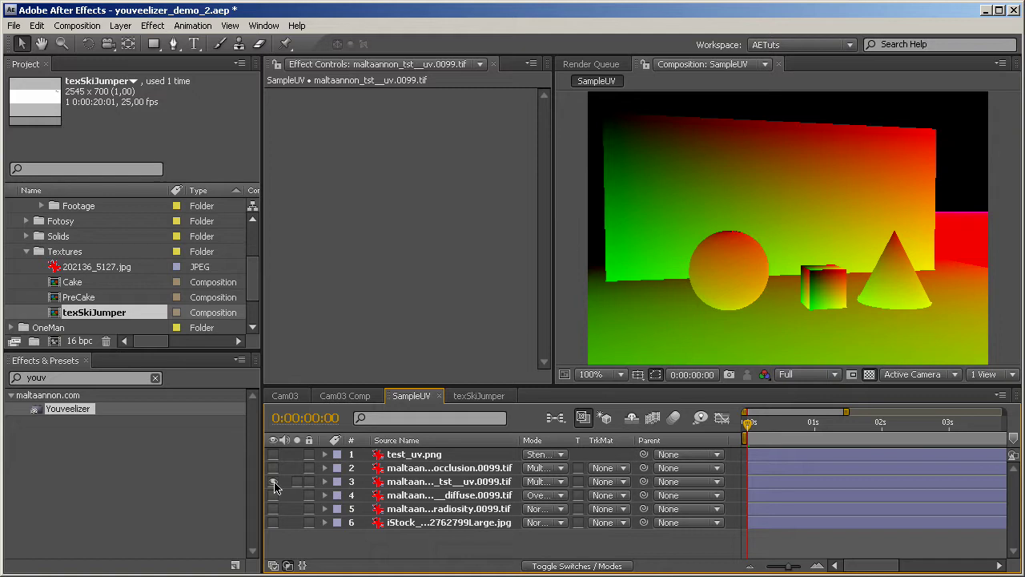
{"action": "left_click", "coordinate": [273, 481]}
{"action": "left_click", "coordinate": [273, 468]}
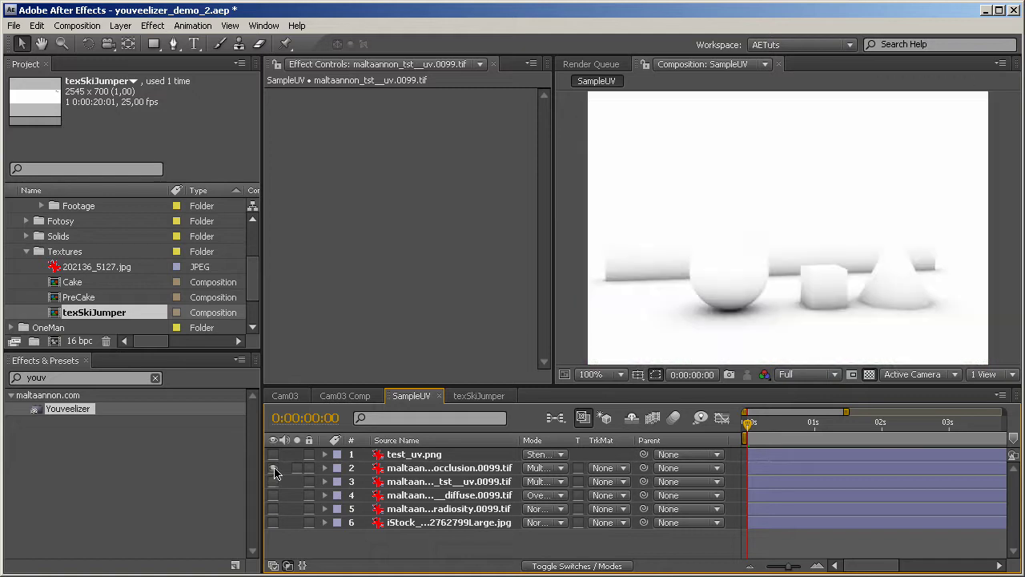
{"action": "left_click", "coordinate": [273, 468]}
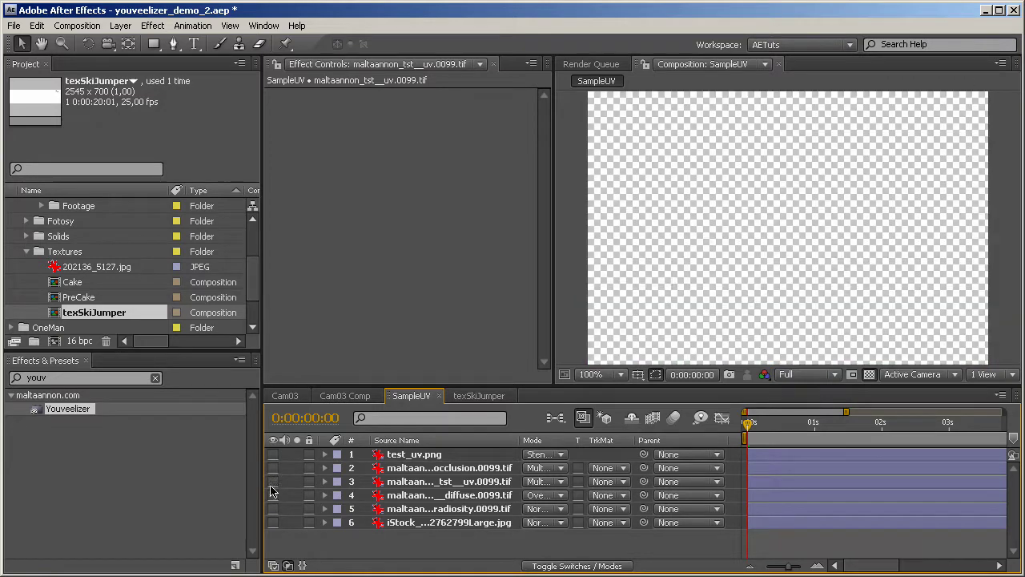
Turn the radiosity, UV, occlusion passes and test_uv.png stencil back on
{"action": "left_click", "coordinate": [273, 509]}
{"action": "left_click", "coordinate": [273, 481]}
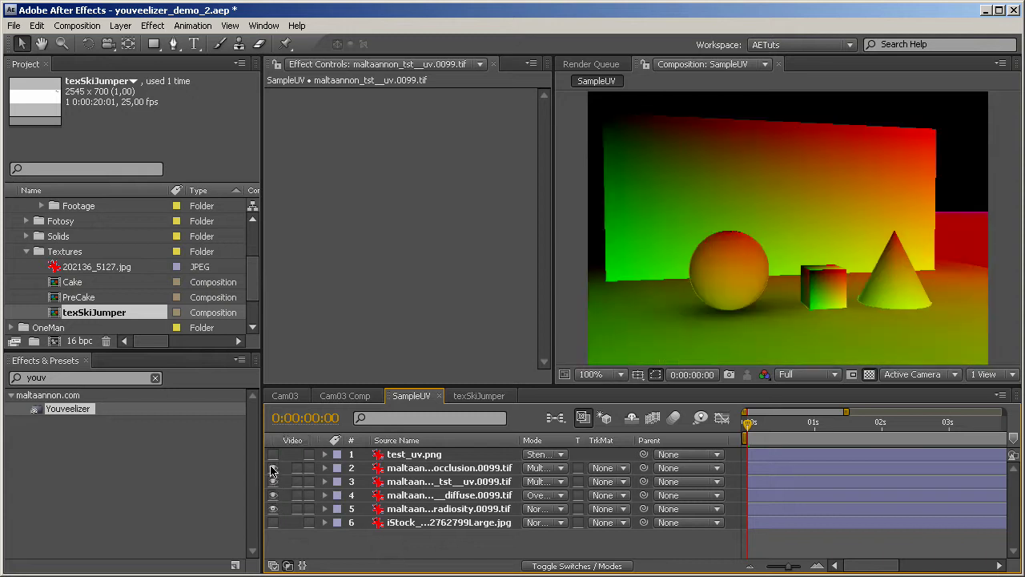
{"action": "left_click", "coordinate": [273, 468]}
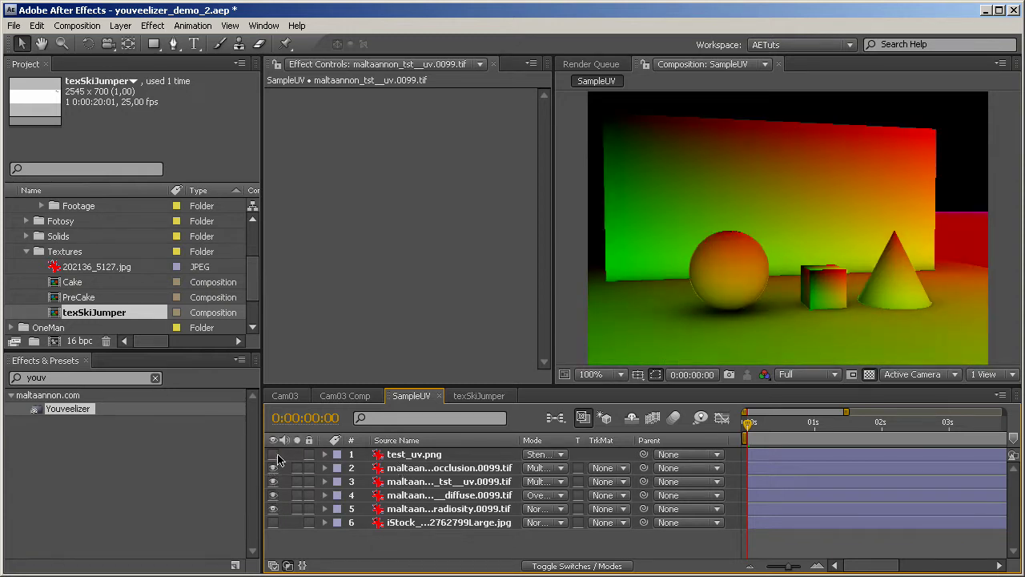
{"action": "left_click", "coordinate": [273, 454]}
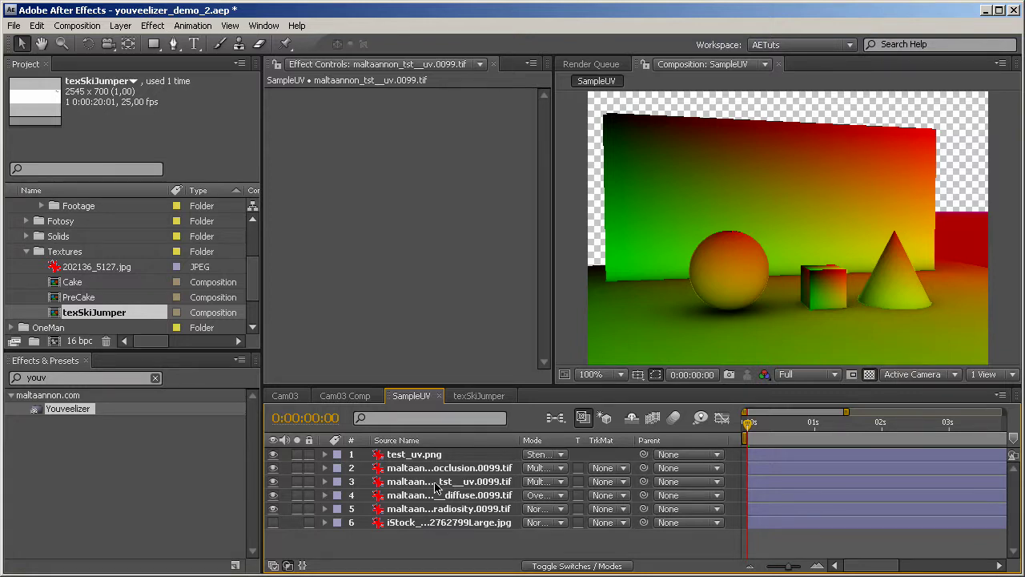
Solo the coin texture layer and view it in its layer panel at 12.5%
{"action": "left_click", "coordinate": [274, 523]}
{"action": "left_click", "coordinate": [297, 524]}
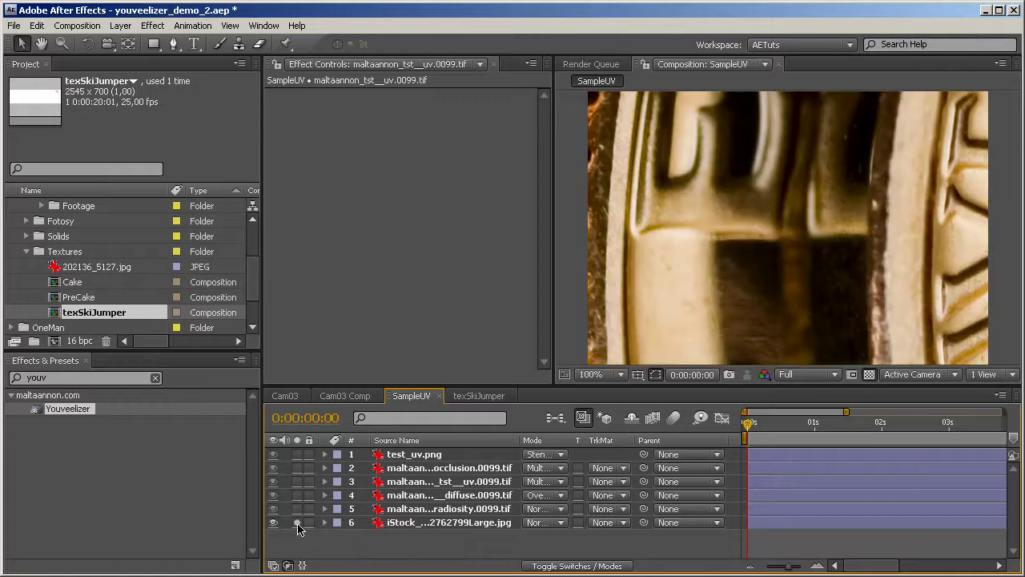
{"action": "double_click", "coordinate": [381, 525]}
{"action": "left_click", "coordinate": [596, 374]}
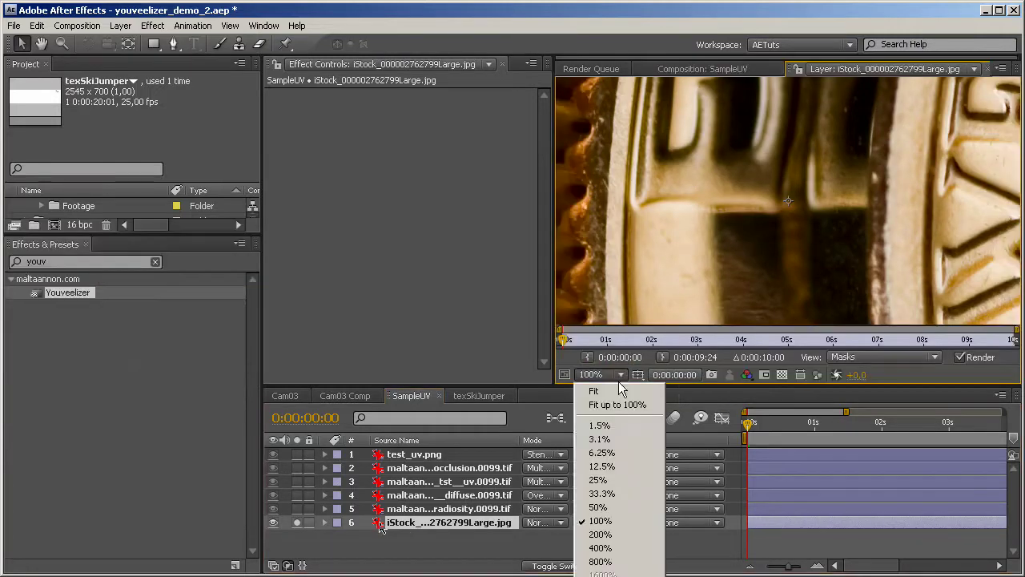
{"action": "left_click", "coordinate": [625, 480]}
{"action": "left_click", "coordinate": [616, 375]}
{"action": "left_click", "coordinate": [623, 454]}
{"action": "left_click", "coordinate": [622, 375]}
{"action": "left_click", "coordinate": [605, 466]}
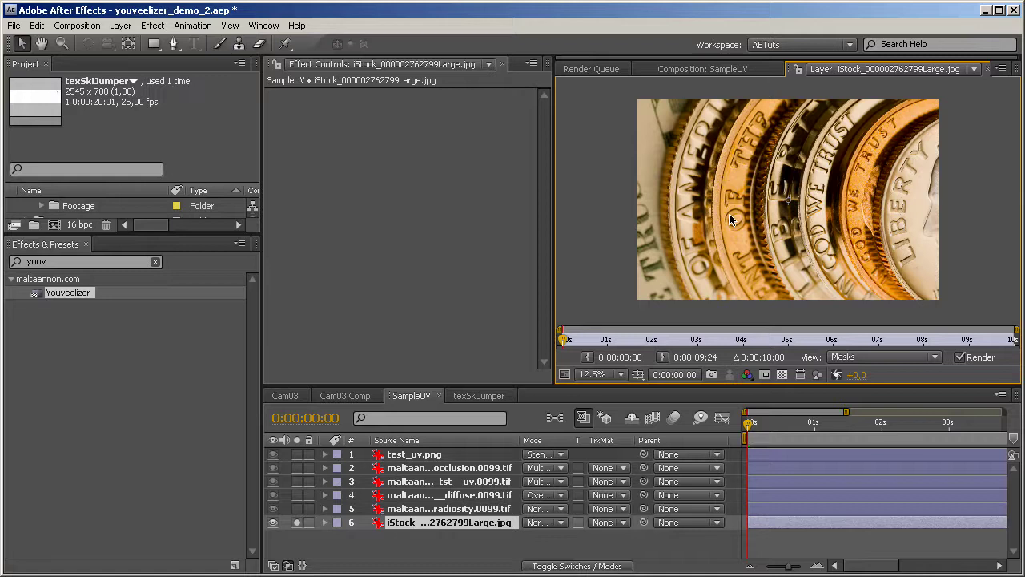
{"action": "left_click_drag", "start_coordinate": [138, 237], "coordinate": [126, 408]}
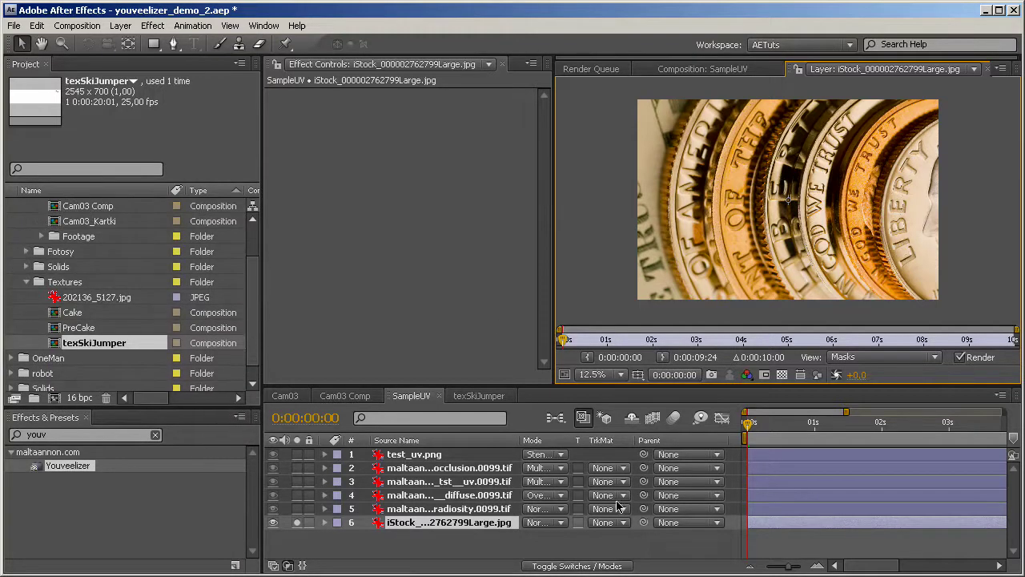
{"action": "left_click", "coordinate": [987, 70]}
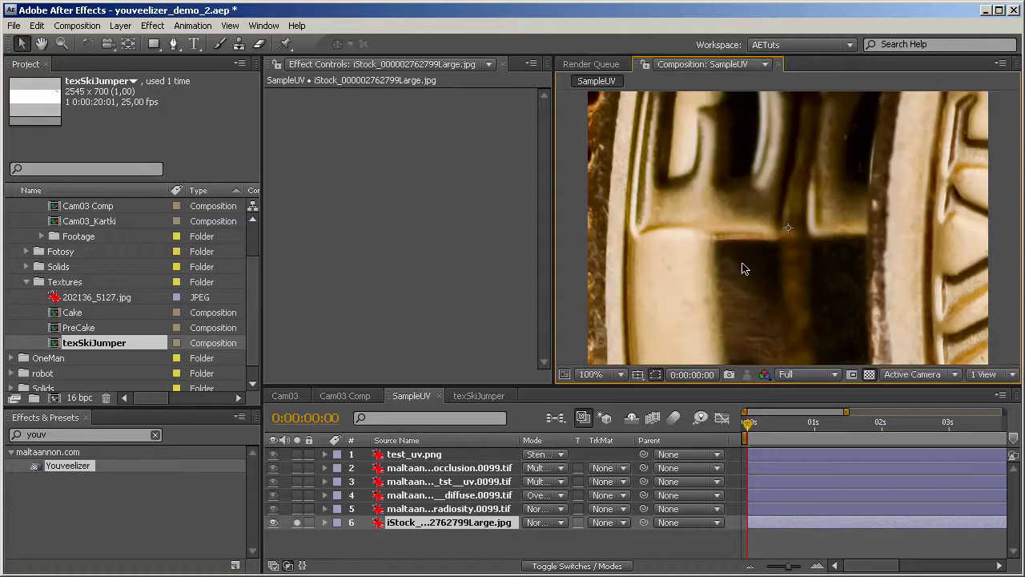
{"action": "left_click", "coordinate": [273, 522]}
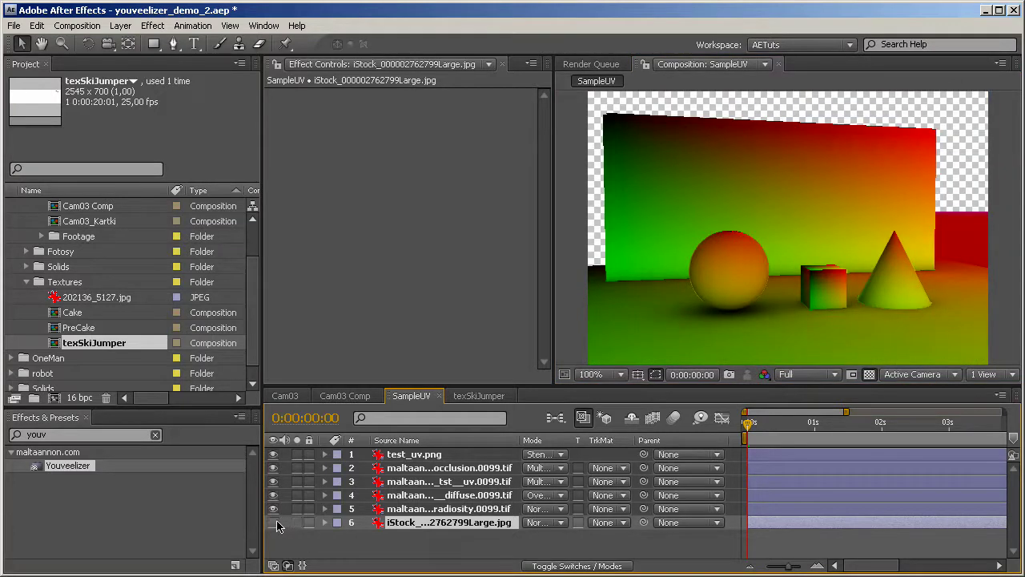
{"action": "left_click", "coordinate": [471, 484]}
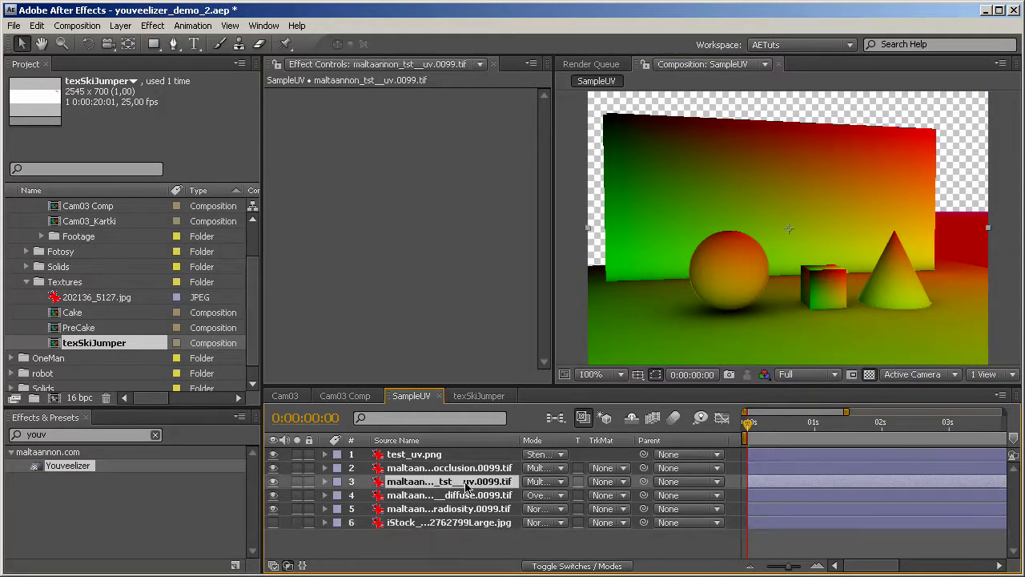
{"action": "left_click_drag", "start_coordinate": [80, 470], "coordinate": [461, 486]}
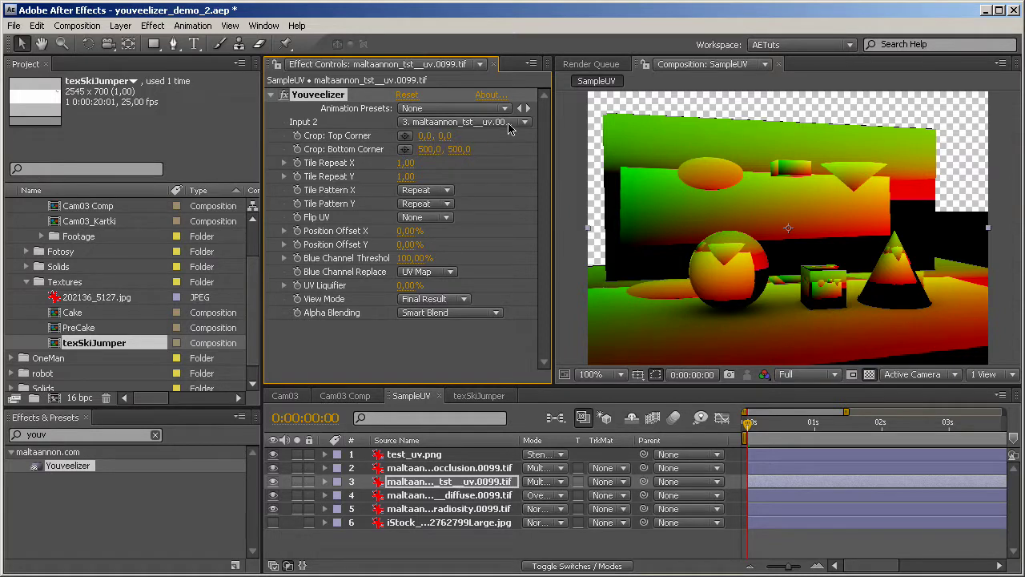
{"action": "left_click", "coordinate": [509, 129]}
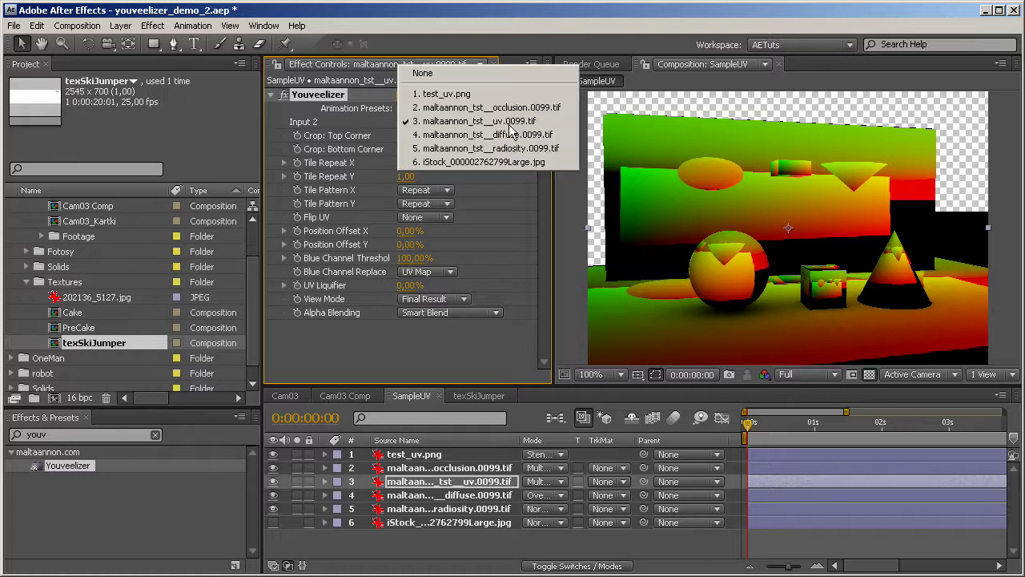
{"action": "left_click", "coordinate": [463, 163]}
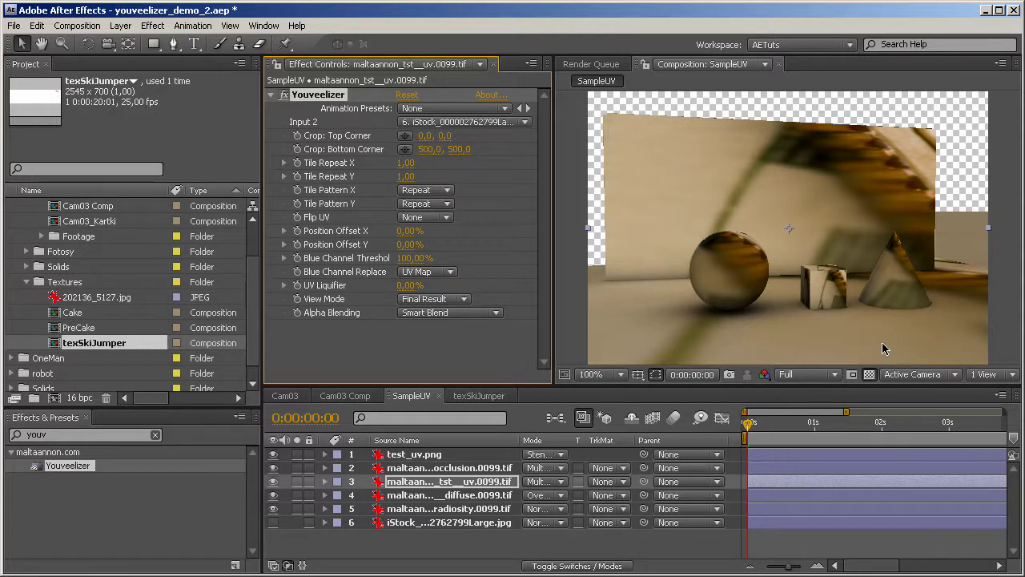
Search the Project panel for 'isto' and select the iStock JPEG to read its size
{"action": "left_click", "coordinate": [257, 337]}
{"action": "scroll", "coordinate": [256, 336], "scroll_direction": "down", "scroll_amount": 1}
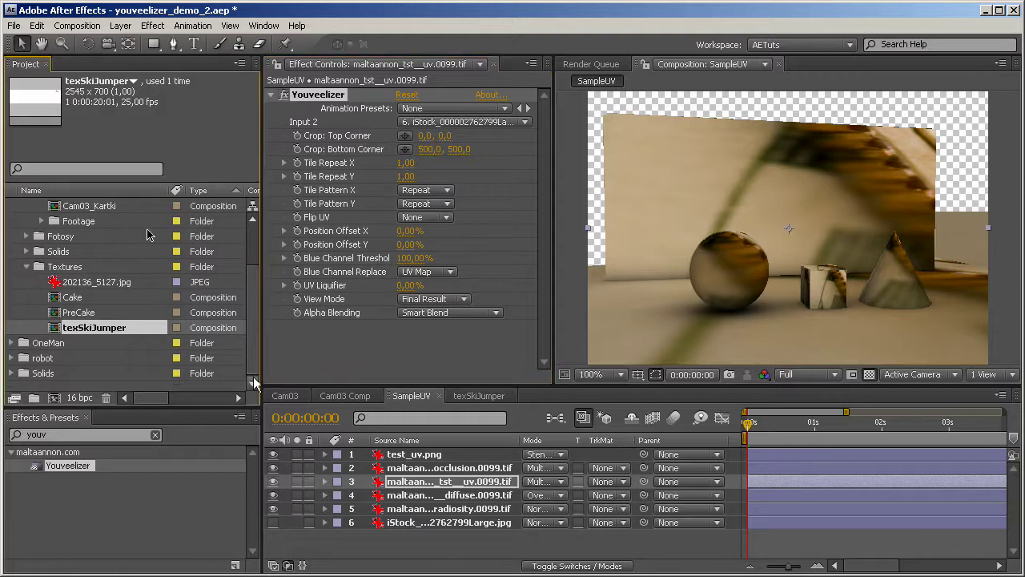
{"action": "left_click", "coordinate": [71, 166]}
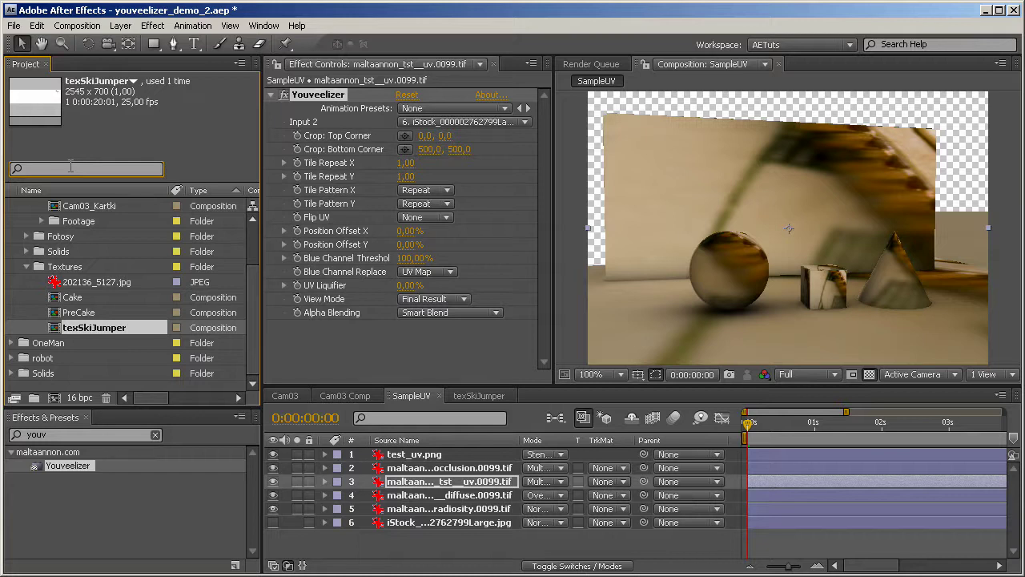
{"action": "type", "text": "isto"}
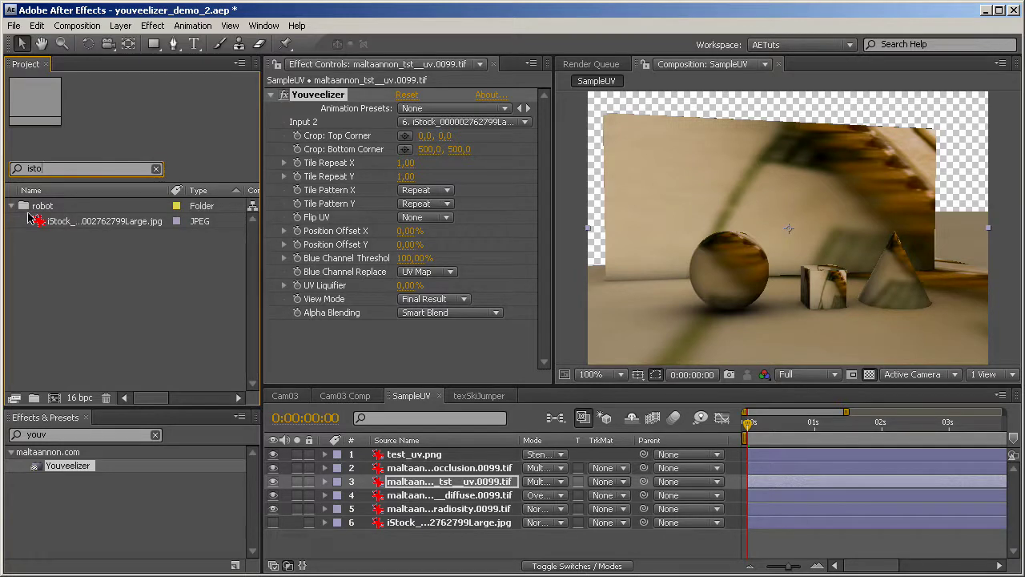
{"action": "left_click", "coordinate": [109, 222]}
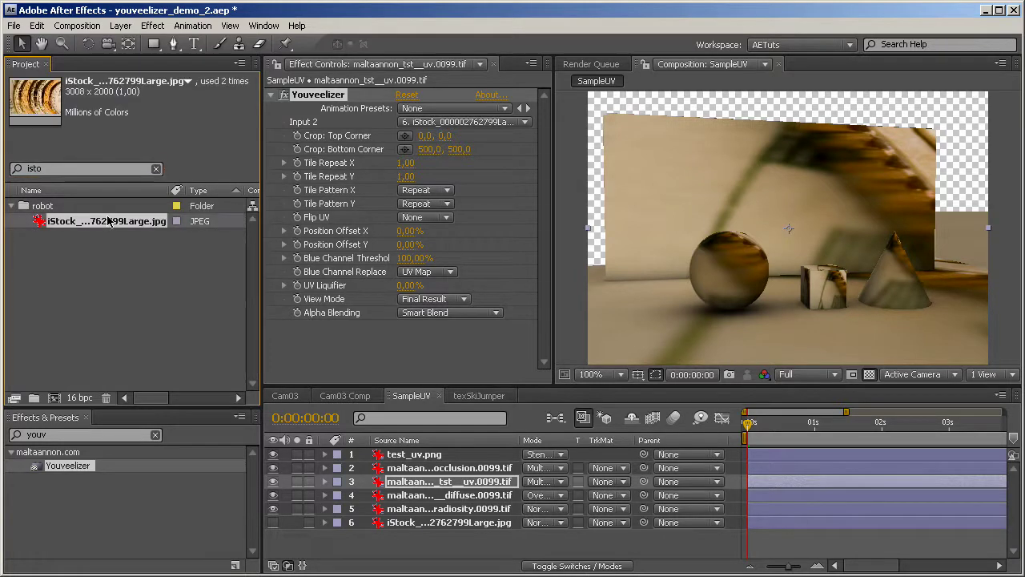
Set Youveelizer's Crop Bottom Corner to 3000, 2000 with the top corner at 0, 0
{"action": "left_click", "coordinate": [429, 149]}
{"action": "type", "text": "3000"}
{"action": "key", "text": "Tab"}
{"action": "type", "text": "2000"}
{"action": "key", "text": "Return"}
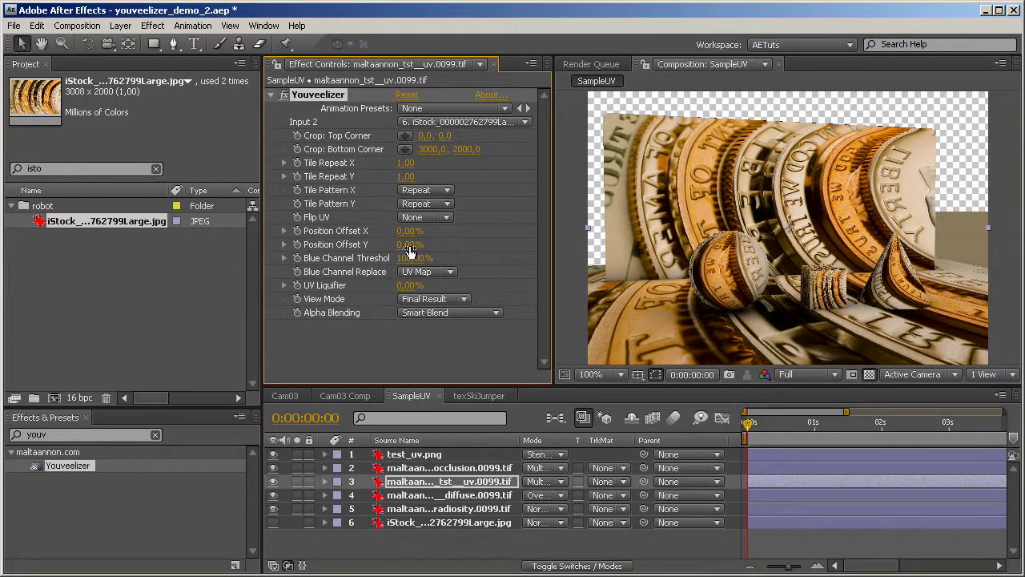
{"action": "left_click_drag", "start_coordinate": [427, 141], "coordinate": [919, 144]}
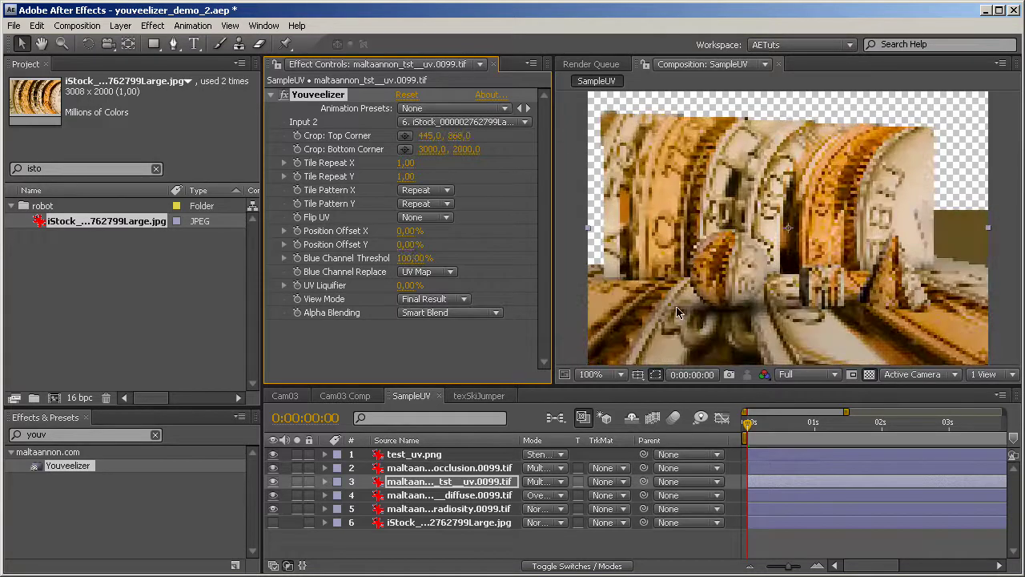
{"action": "left_click", "coordinate": [425, 135]}
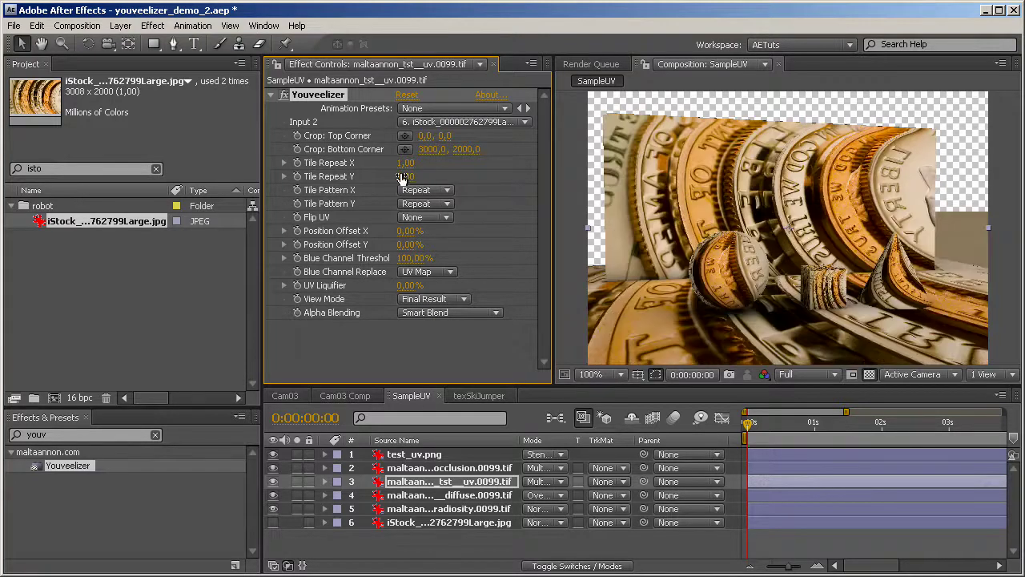
Try Tile Repeat X at 10, then set it back to 1
{"action": "left_click", "coordinate": [403, 164]}
{"action": "type", "text": "10"}
{"action": "key", "text": "Return"}
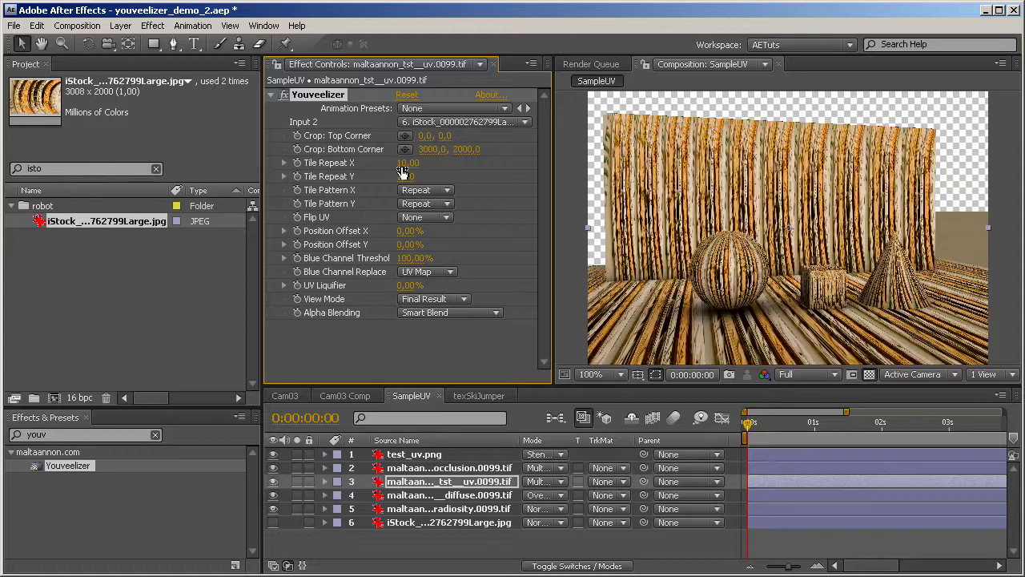
{"action": "left_click", "coordinate": [403, 164]}
{"action": "type", "text": "1"}
{"action": "key", "text": "Return"}
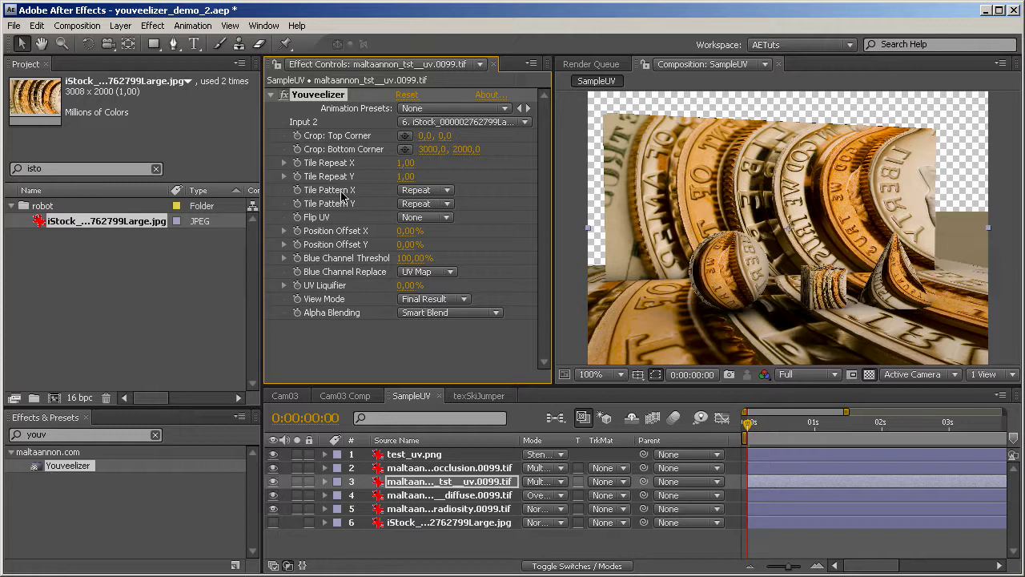
Set Youveelizer's Tile Repeat X and Y to 5
{"action": "left_click", "coordinate": [403, 164]}
{"action": "type", "text": "5"}
{"action": "left_click", "coordinate": [406, 175]}
{"action": "type", "text": "5"}
{"action": "key", "text": "Return"}
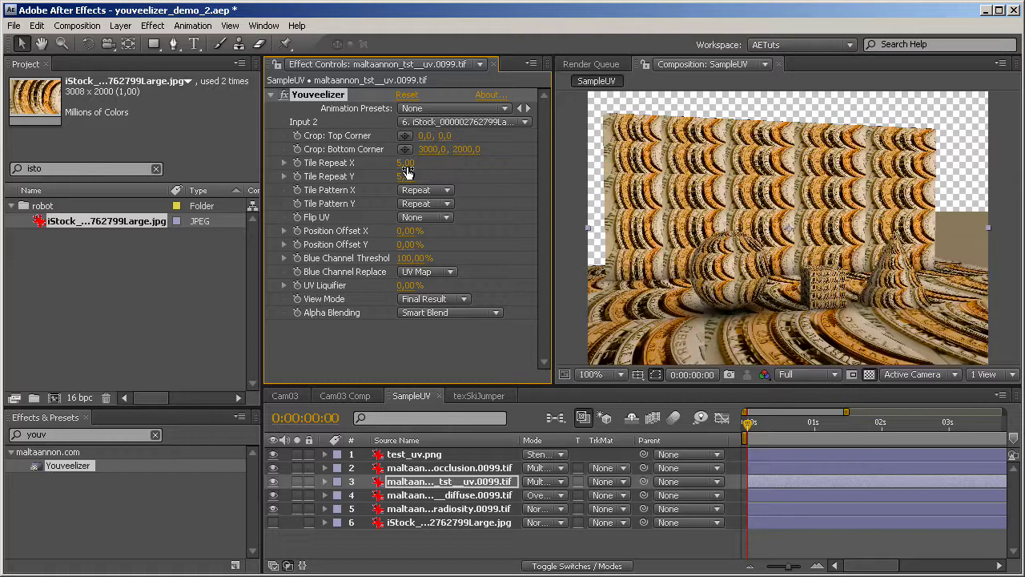
Set Tile Pattern X and Y to Mirror and Tile Repeat X back to 1
{"action": "left_click", "coordinate": [451, 192]}
{"action": "left_click", "coordinate": [427, 204]}
{"action": "left_click", "coordinate": [445, 208]}
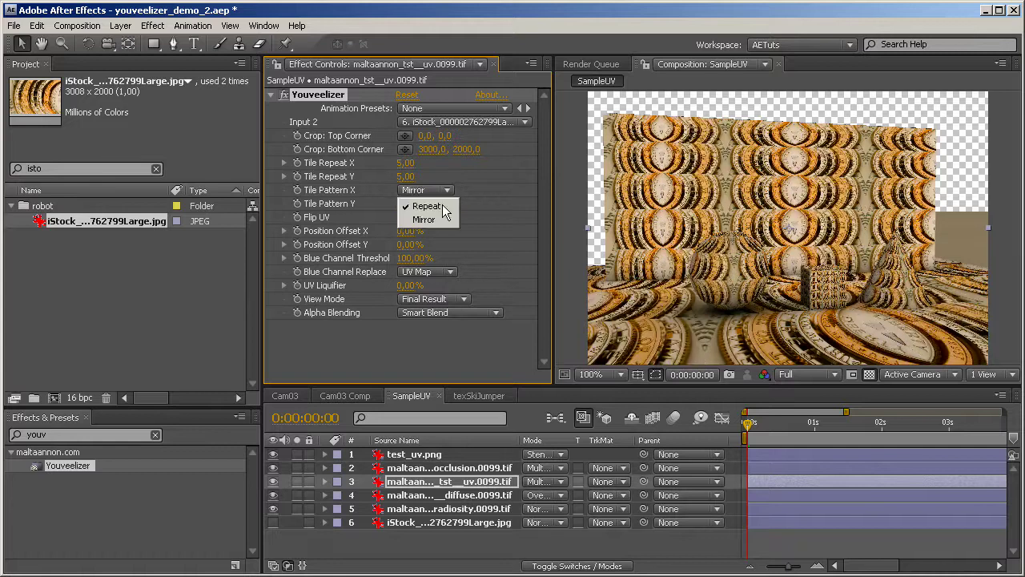
{"action": "left_click", "coordinate": [443, 220]}
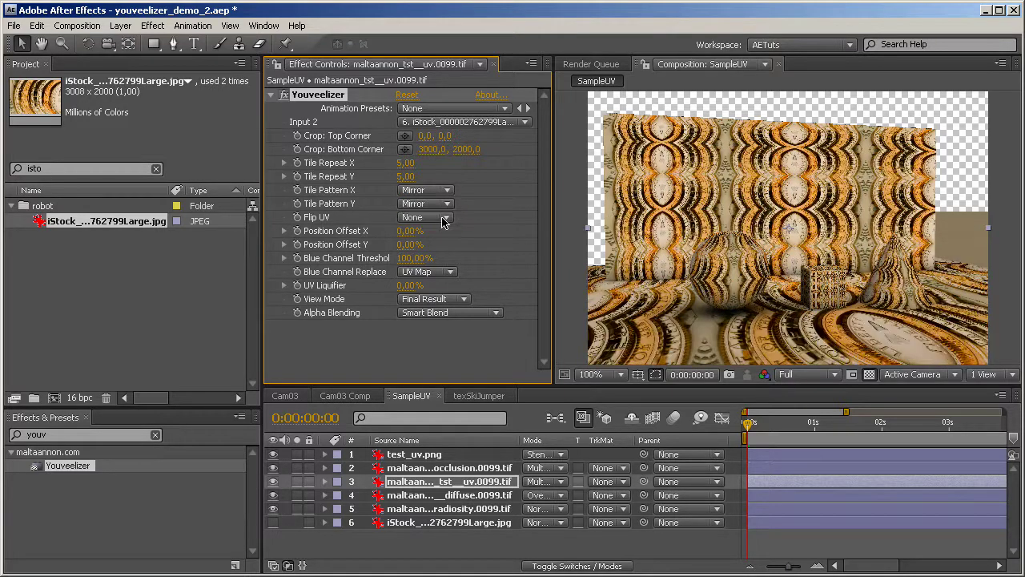
{"action": "left_click", "coordinate": [406, 163]}
{"action": "type", "text": "1"}
{"action": "key", "text": "Return"}
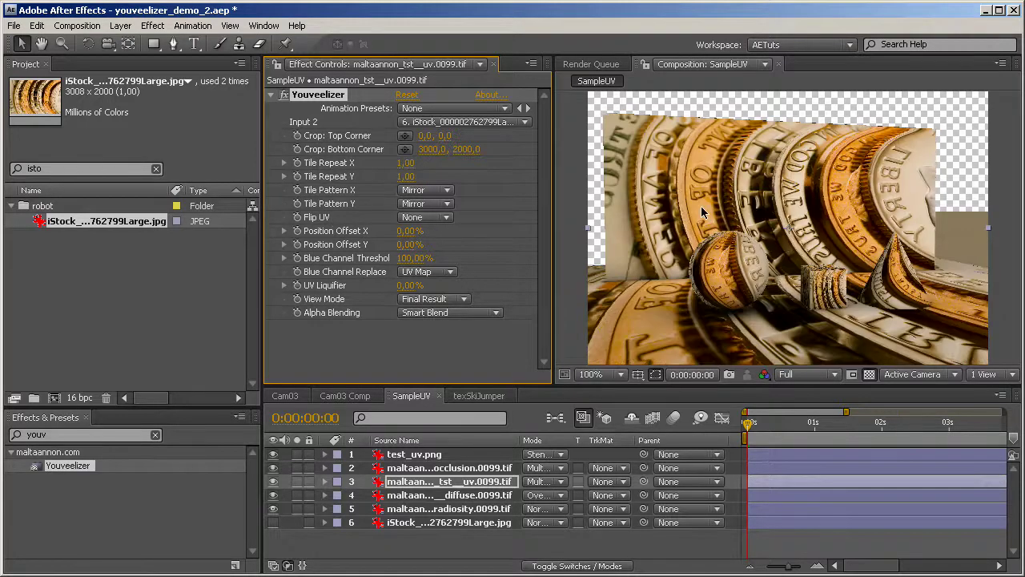
Try Flip UV horizontal, vertical and both, reset to None, then test Position Offset
{"action": "left_click", "coordinate": [448, 218]}
{"action": "left_click", "coordinate": [446, 231]}
{"action": "left_click", "coordinate": [445, 217]}
{"action": "left_click", "coordinate": [439, 232]}
{"action": "left_click", "coordinate": [445, 217]}
{"action": "left_click", "coordinate": [445, 230]}
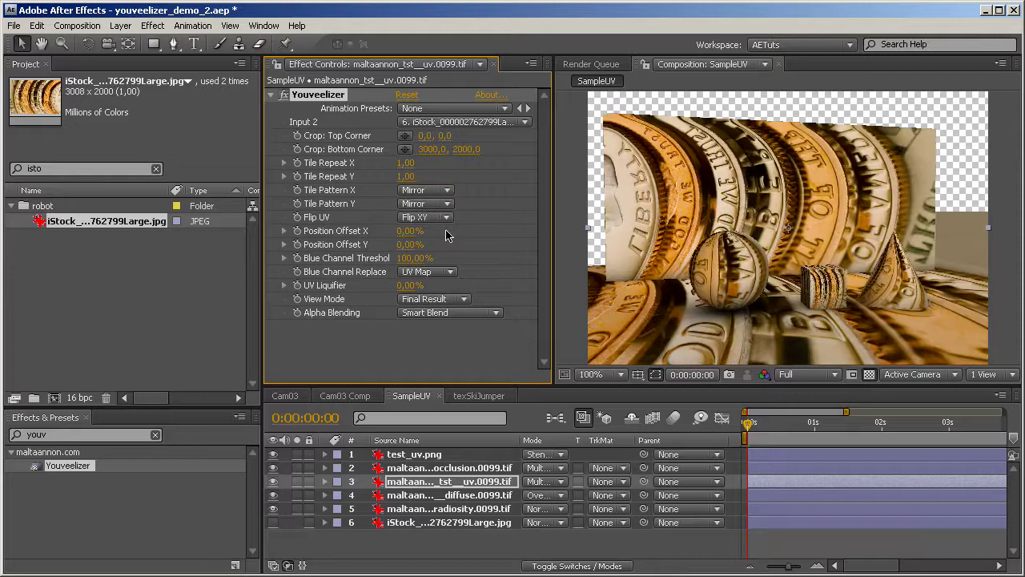
{"action": "left_click", "coordinate": [445, 217]}
{"action": "left_click", "coordinate": [418, 172]}
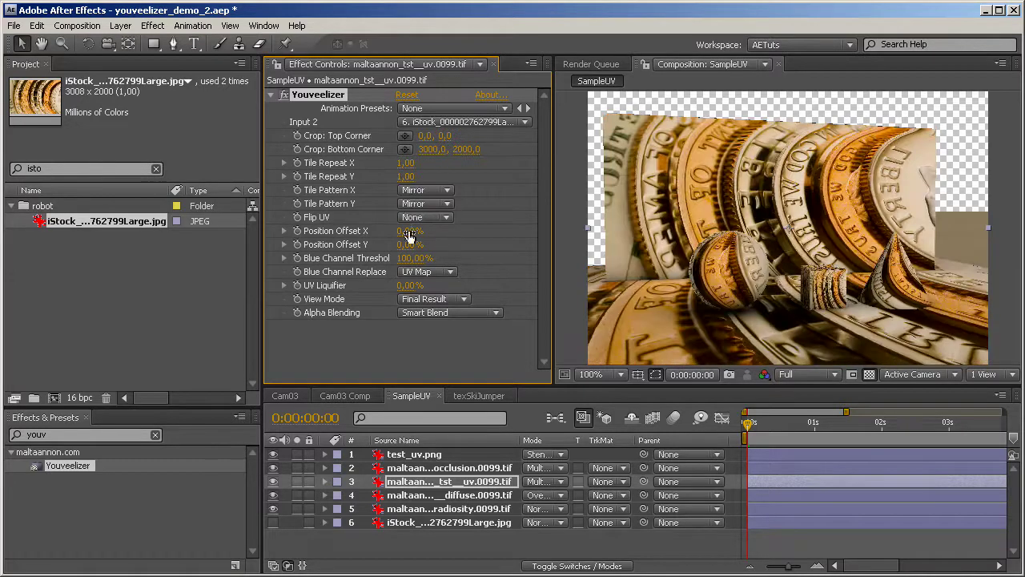
{"action": "left_click_drag", "start_coordinate": [410, 230], "coordinate": [500, 243]}
{"action": "left_click_drag", "start_coordinate": [420, 245], "coordinate": [304, 242]}
{"action": "left_click", "coordinate": [454, 300]}
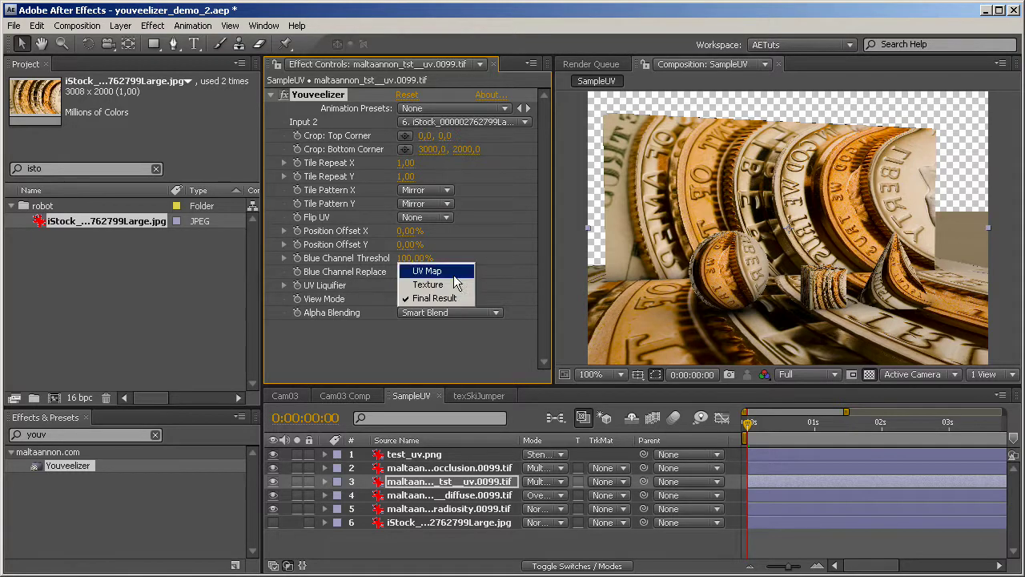
{"action": "left_click", "coordinate": [454, 274]}
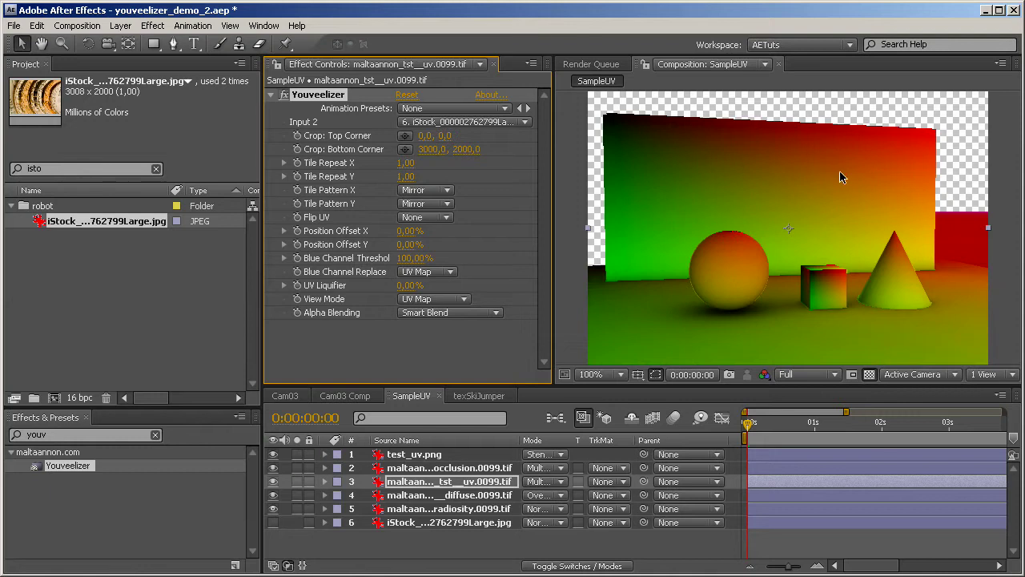
{"action": "key", "text": "ctrl+s"}
{"action": "left_click_drag", "start_coordinate": [411, 260], "coordinate": [298, 258]}
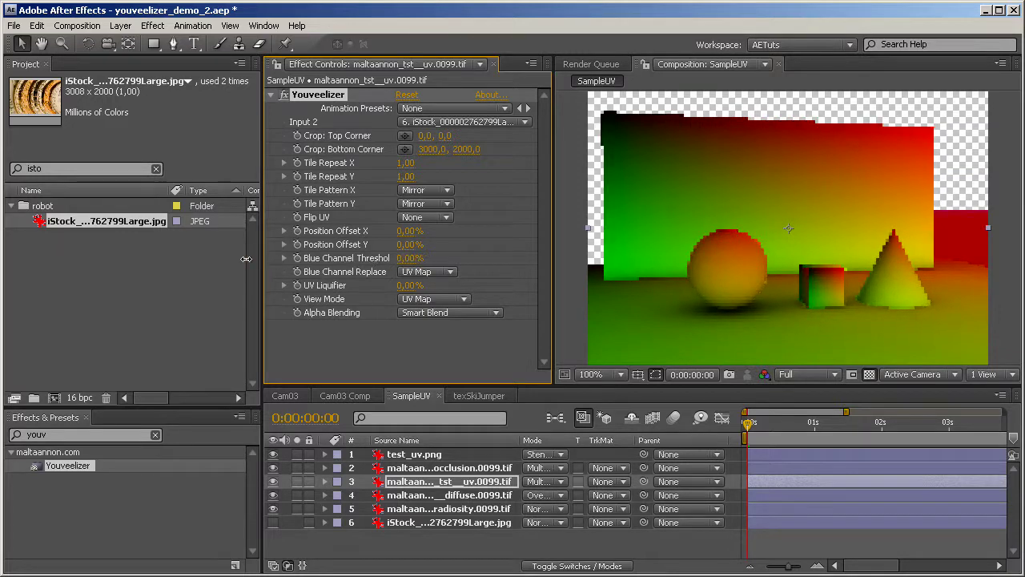
{"action": "key", "text": "ctrl+z"}
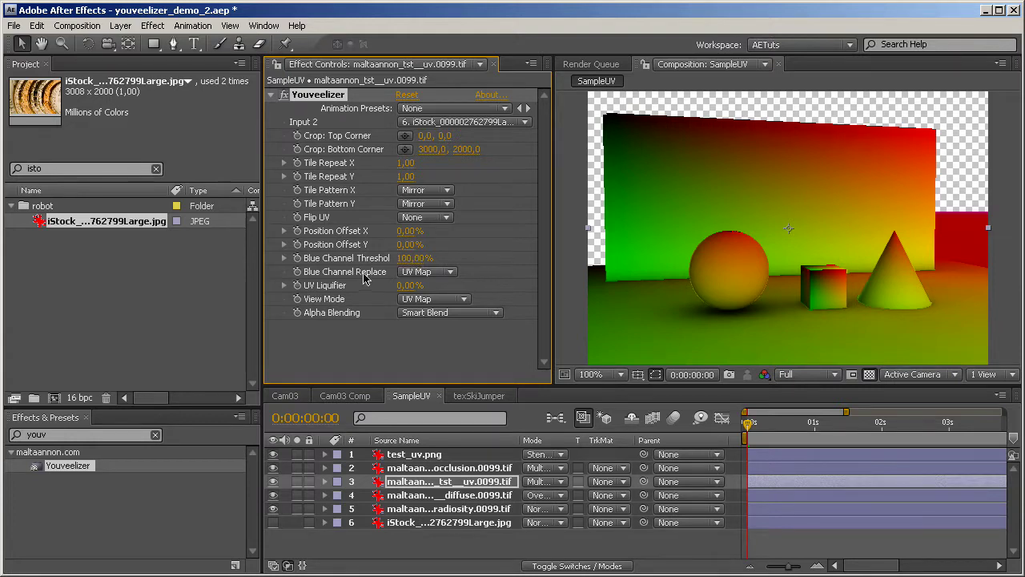
{"action": "left_click", "coordinate": [435, 275]}
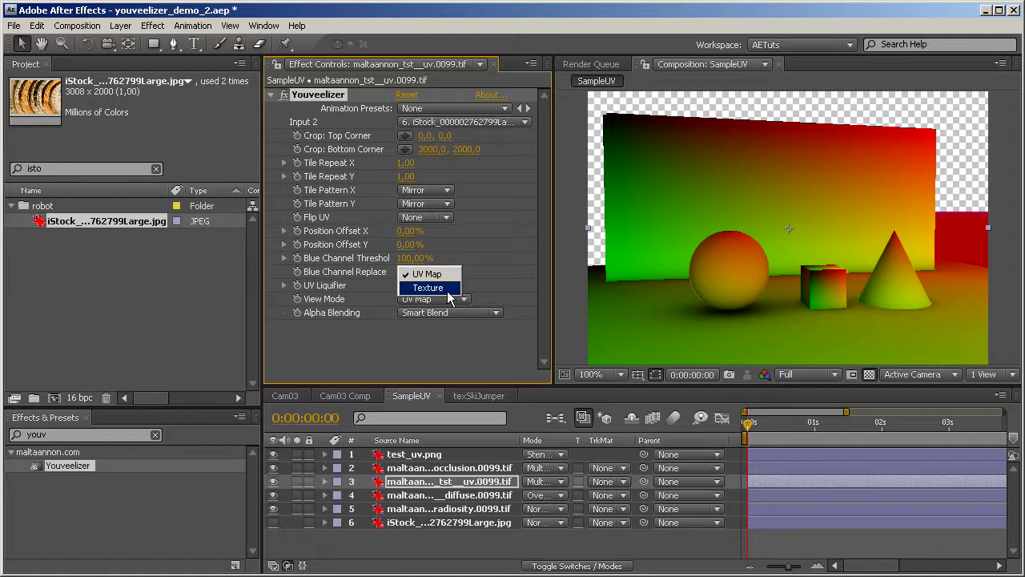
{"action": "left_click", "coordinate": [436, 300]}
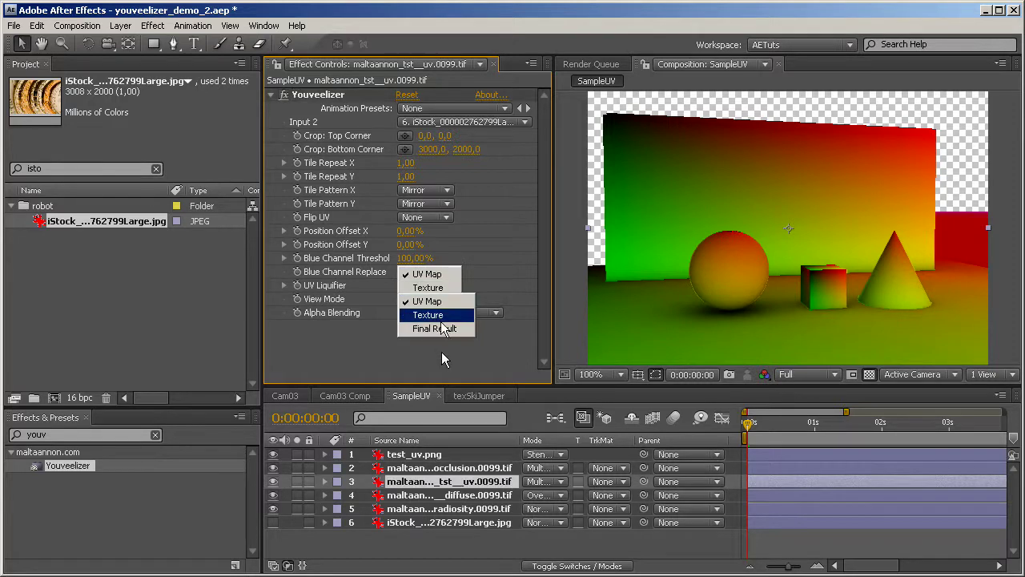
{"action": "left_click", "coordinate": [438, 330]}
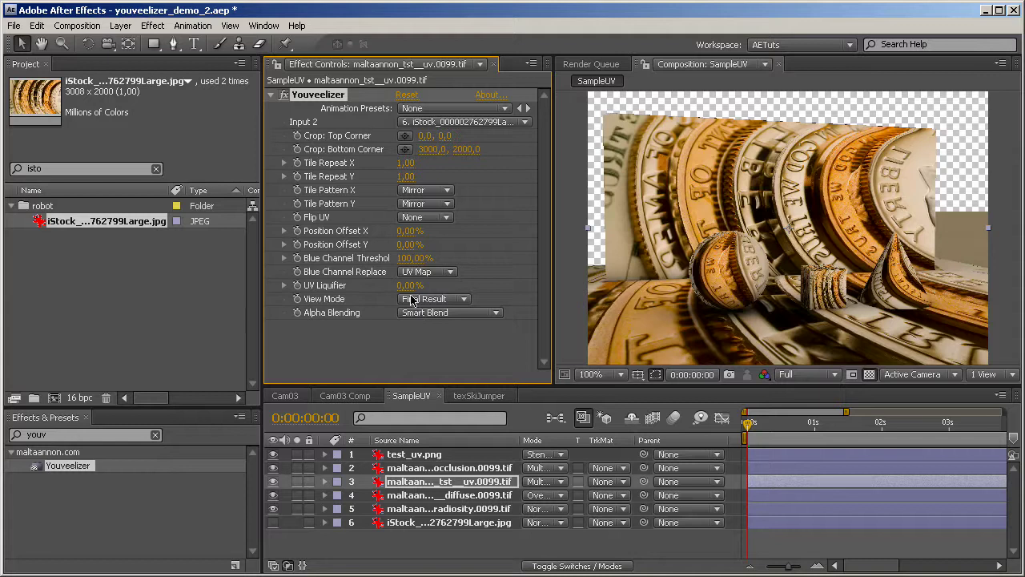
{"action": "left_click", "coordinate": [407, 287]}
{"action": "key", "text": "Return"}
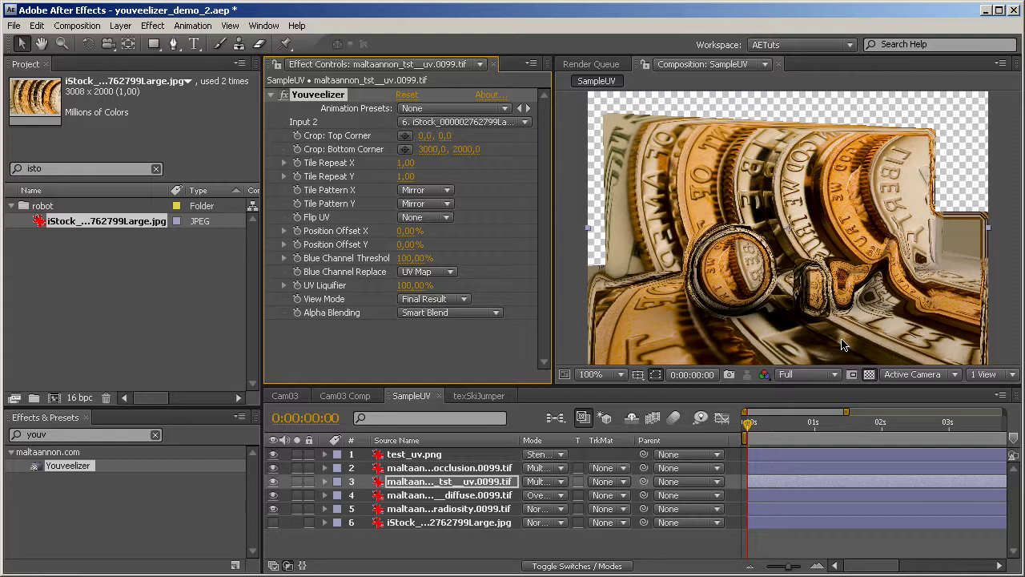
{"action": "left_click", "coordinate": [407, 286]}
{"action": "type", "text": "0"}
{"action": "key", "text": "Return"}
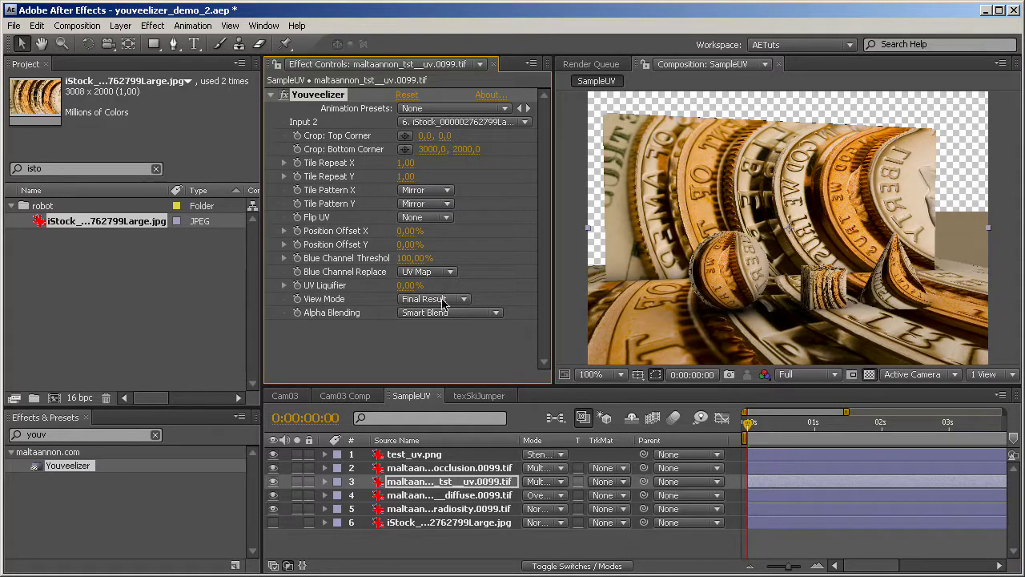
Preview Youveelizer's View Mode as Texture and UV Map, then return to Final Result
{"action": "left_click", "coordinate": [408, 299]}
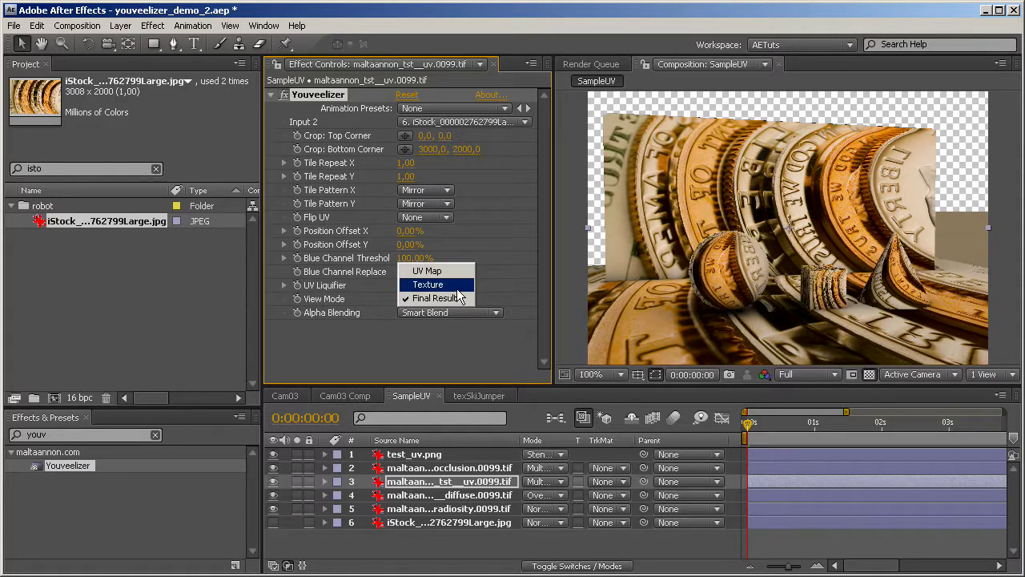
{"action": "left_click", "coordinate": [459, 288]}
{"action": "left_click", "coordinate": [453, 298]}
{"action": "left_click", "coordinate": [448, 286]}
{"action": "left_click", "coordinate": [451, 302]}
{"action": "left_click", "coordinate": [437, 329]}
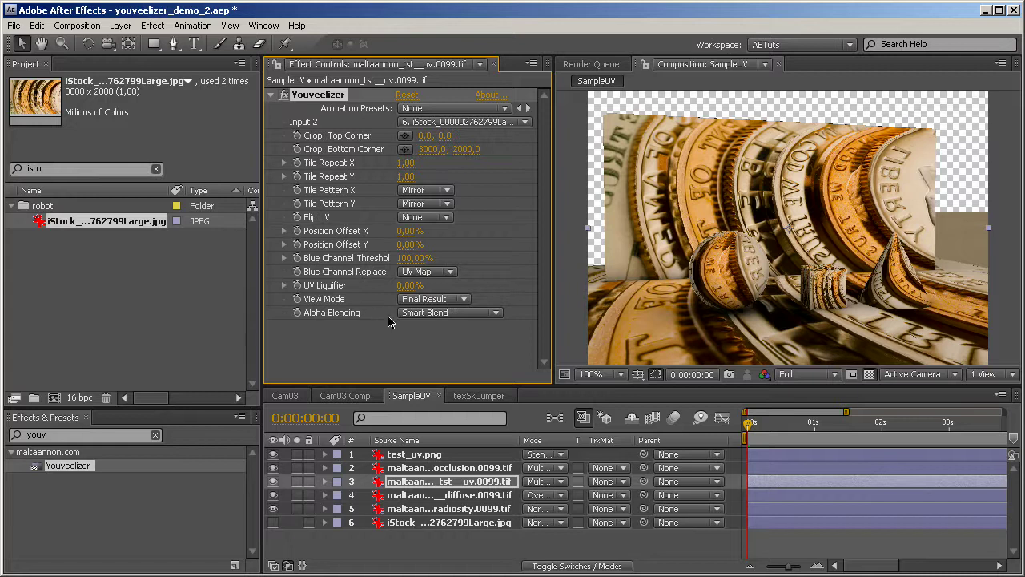
Keep Alpha Blending on Smart Blend and clear the Project panel search
{"action": "left_click", "coordinate": [462, 313]}
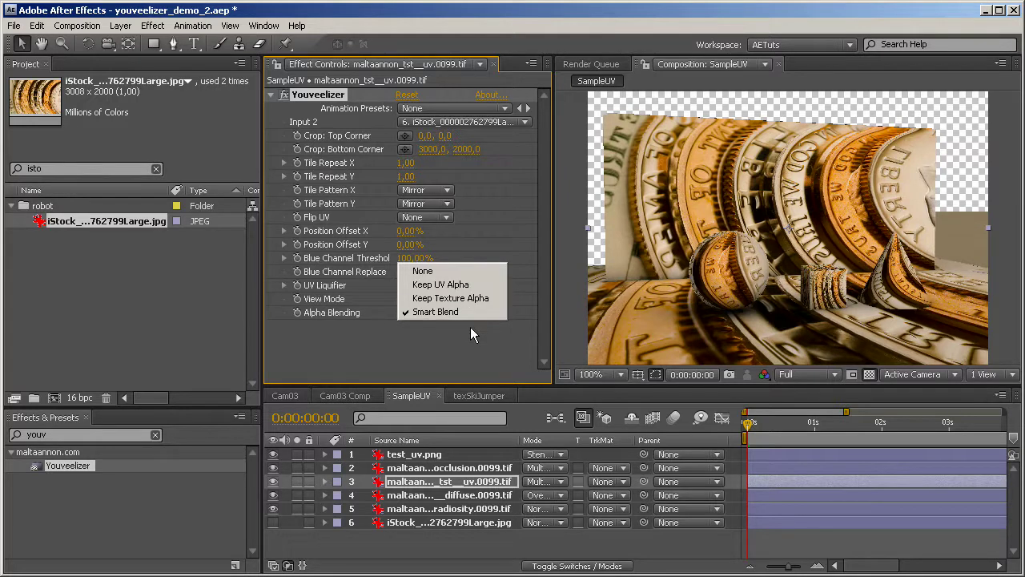
{"action": "left_click", "coordinate": [460, 314]}
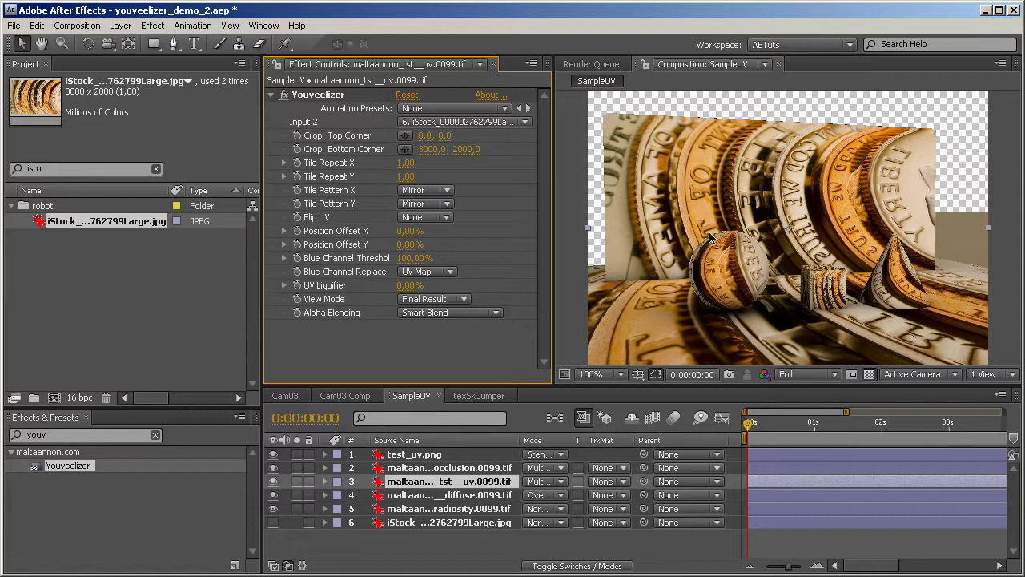
{"action": "left_click", "coordinate": [474, 320]}
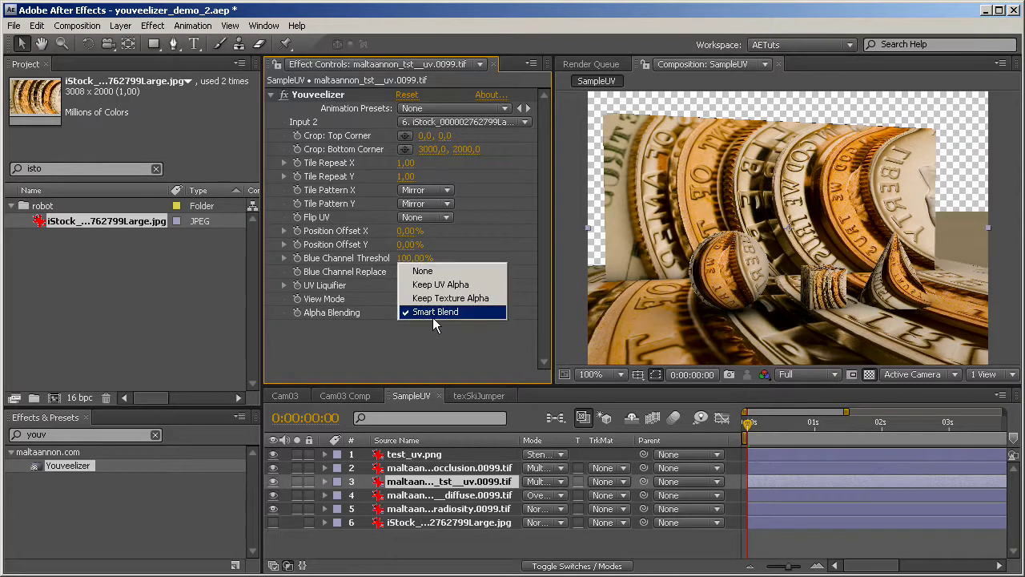
{"action": "left_click", "coordinate": [433, 317]}
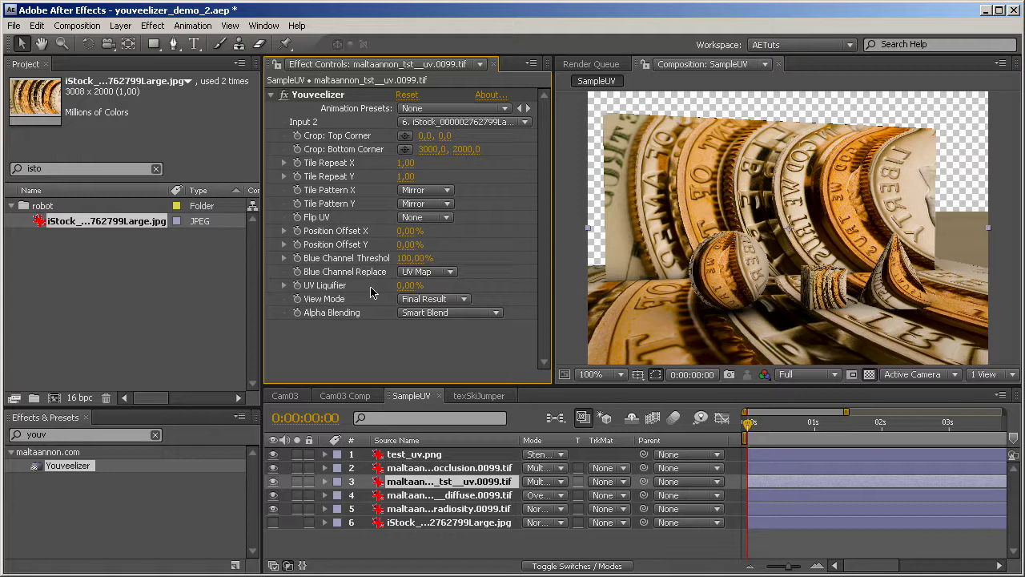
{"action": "left_click", "coordinate": [59, 169]}
{"action": "key", "text": "BackSpace"}
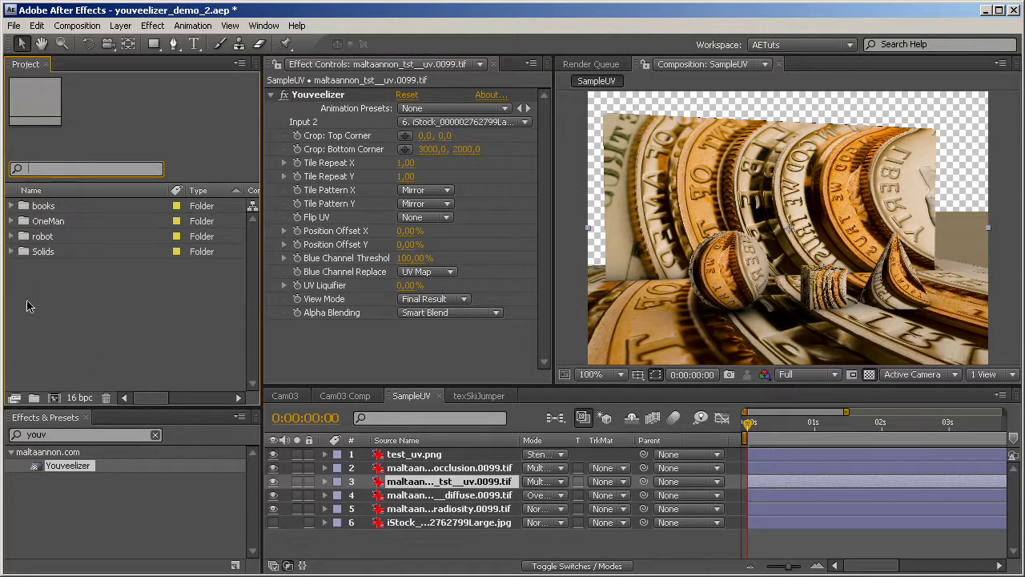
Build a 'footage' composition from footage.mov in the robot folder and scrub through the clip
{"action": "left_click", "coordinate": [11, 238]}
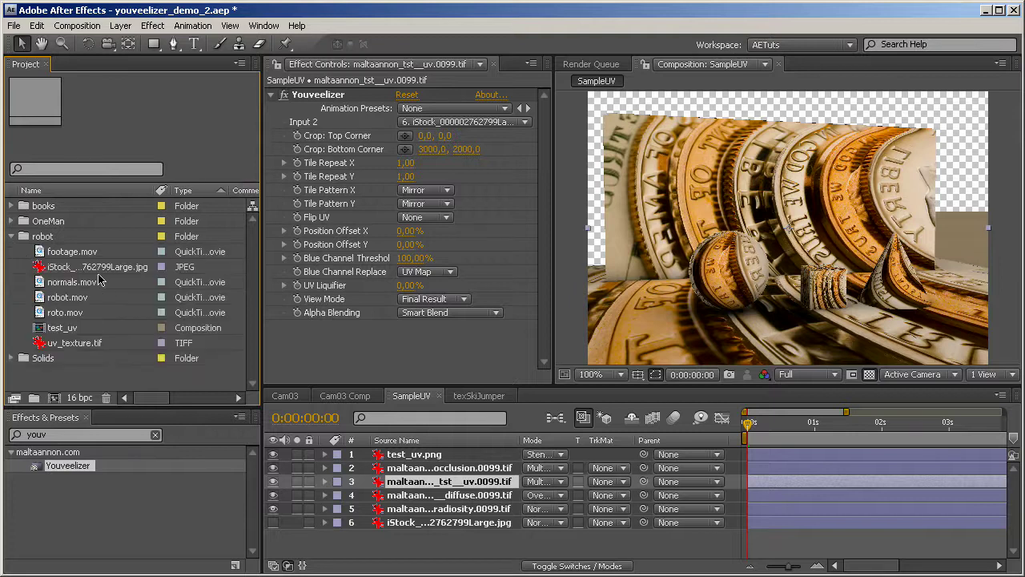
{"action": "left_click_drag", "start_coordinate": [61, 255], "coordinate": [54, 398]}
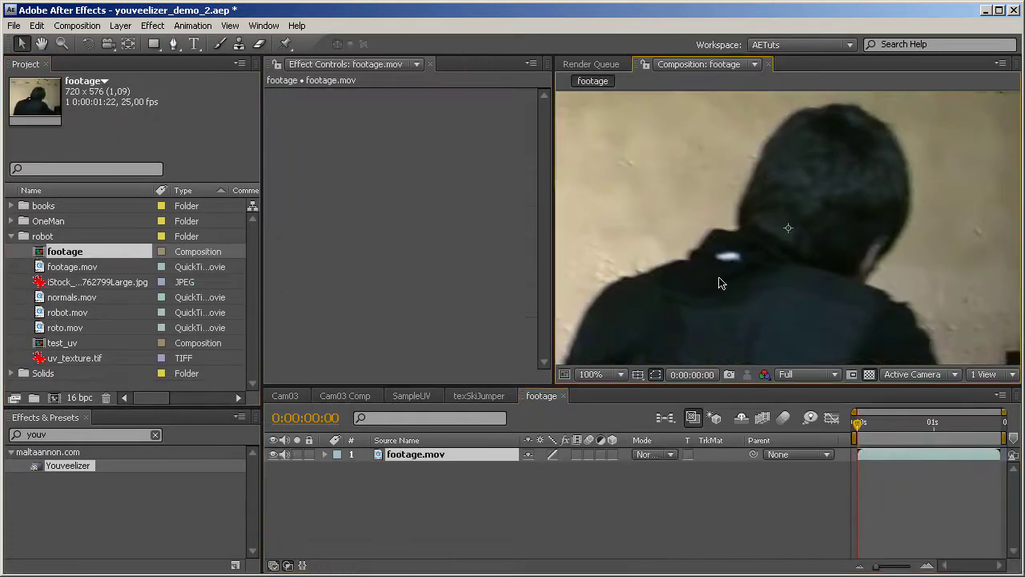
{"action": "scroll", "coordinate": [721, 281], "scroll_direction": "down", "scroll_amount": 2}
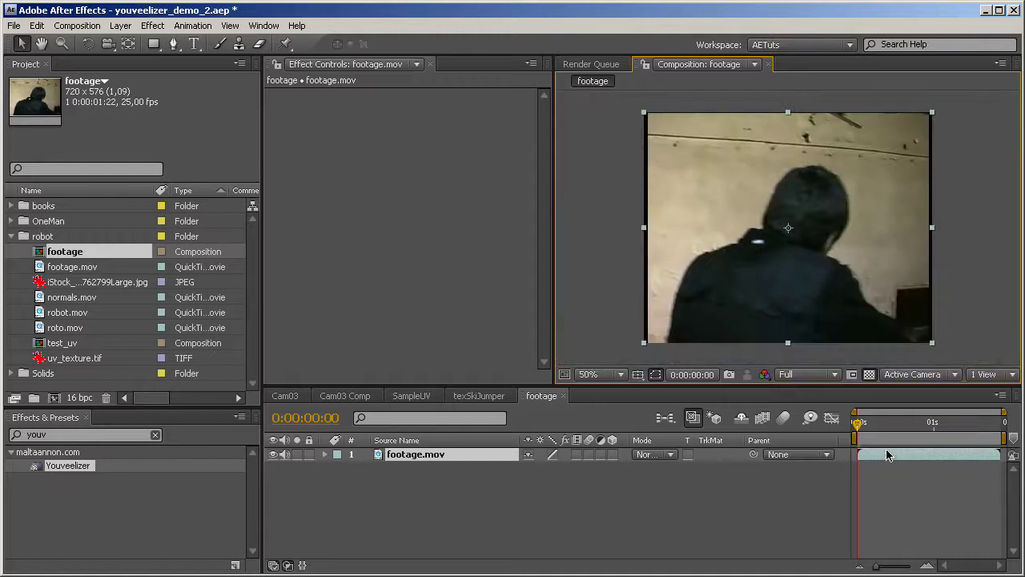
{"action": "mouse_move", "coordinate": [858, 427]}
{"action": "left_mouse_down"}
{"action": "mouse_move", "coordinate": [1002, 418]}
{"action": "mouse_move", "coordinate": [848, 427]}
{"action": "left_mouse_up"}
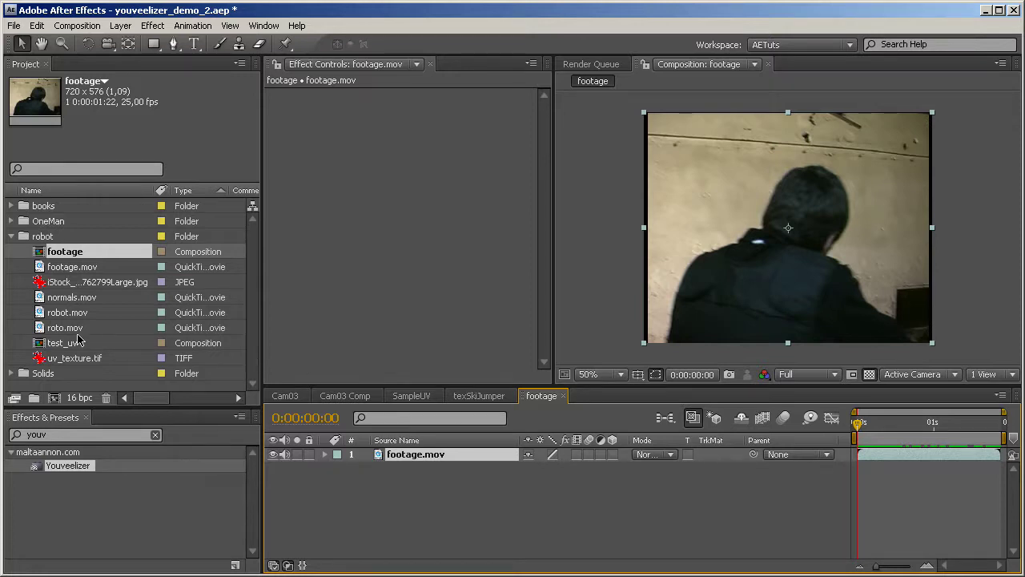
Add roto.mov and robot.mov to the footage timeline and set robot.mov's TrkMat to Luma Inverted Matte
{"action": "left_click_drag", "start_coordinate": [66, 328], "coordinate": [456, 465]}
{"action": "left_click_drag", "start_coordinate": [67, 313], "coordinate": [462, 465]}
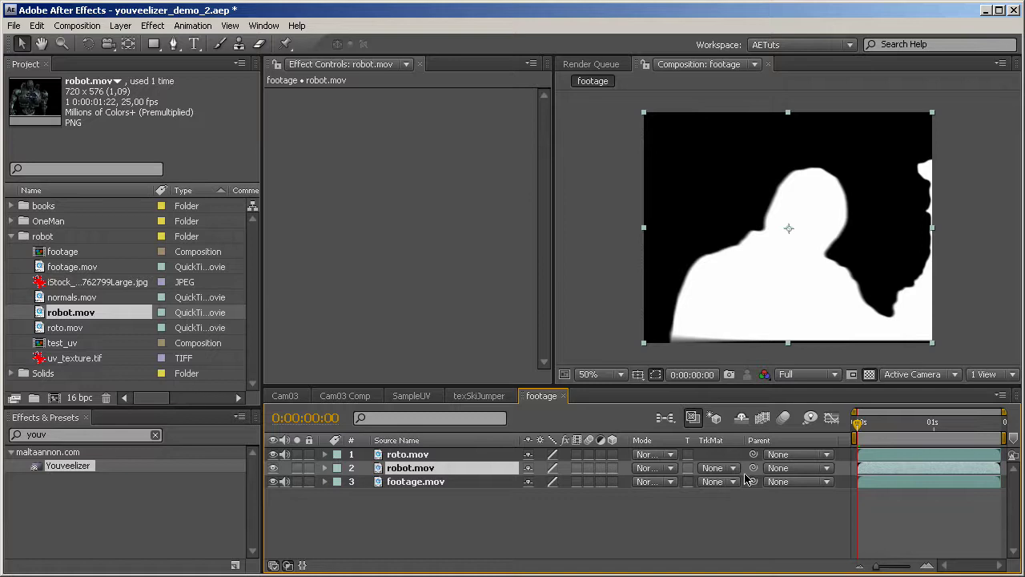
{"action": "left_click", "coordinate": [724, 470]}
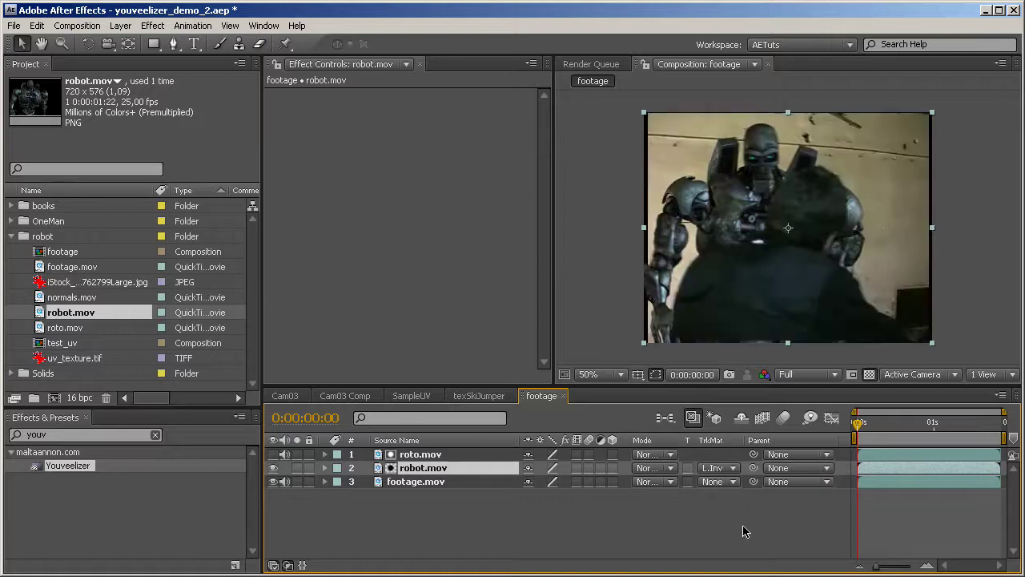
Preview the robot-behind-man composite, adjust the work area, and park at frame 0:00:00:22
{"action": "left_click_drag", "start_coordinate": [865, 435], "coordinate": [939, 432]}
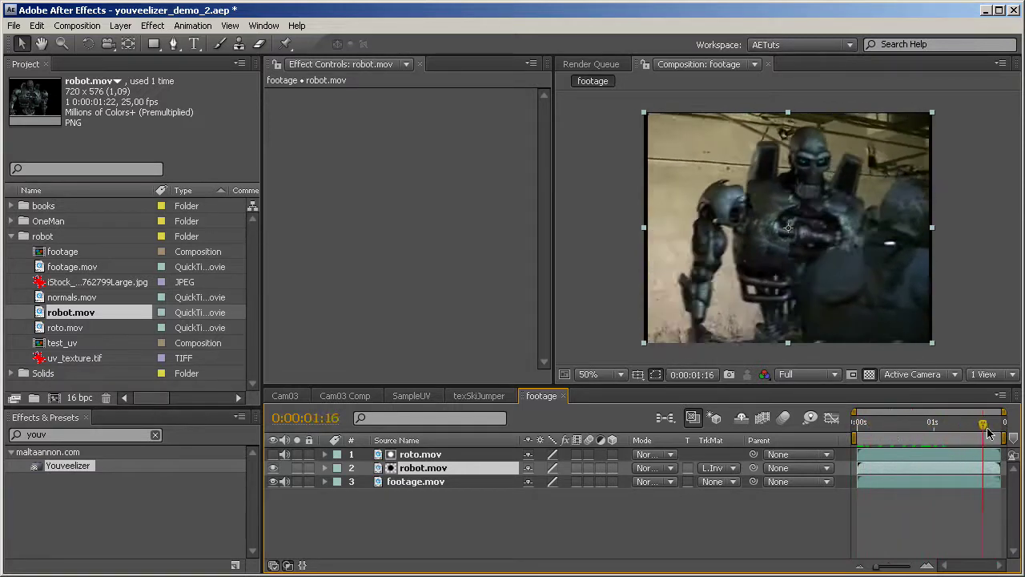
{"action": "key", "text": "space"}
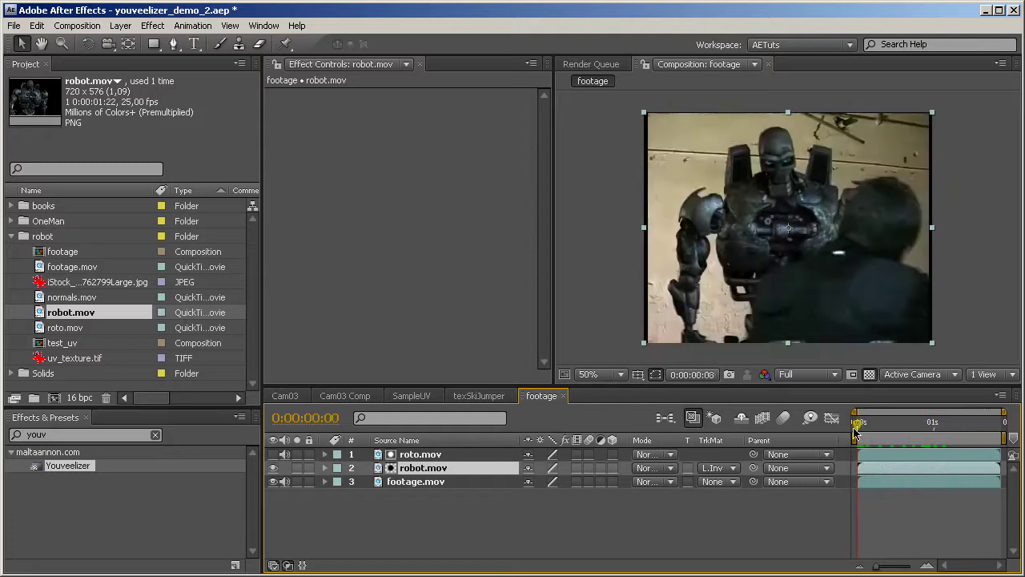
{"action": "right_click", "coordinate": [1003, 442]}
{"action": "left_click", "coordinate": [990, 478]}
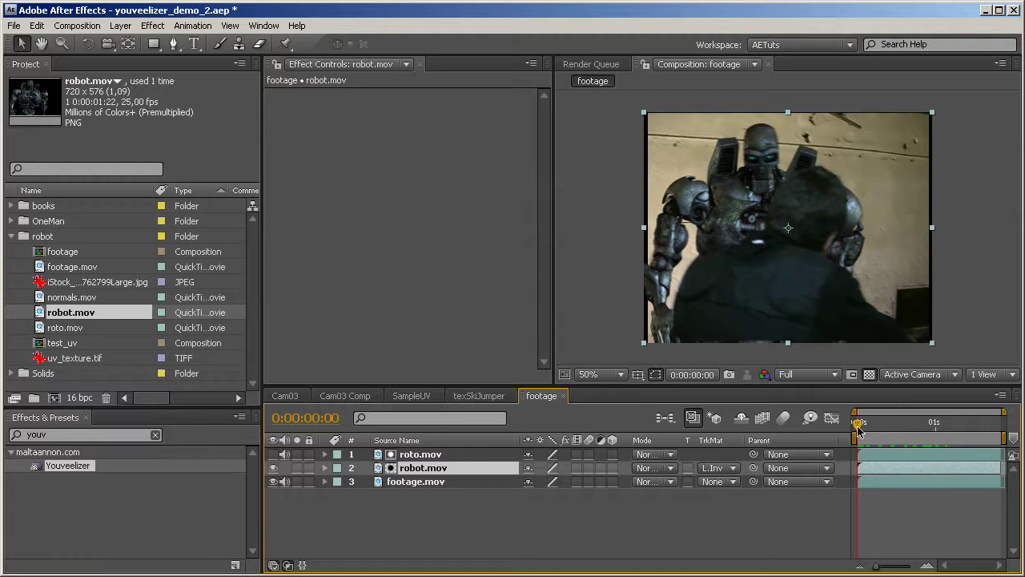
{"action": "left_click_drag", "start_coordinate": [858, 431], "coordinate": [1002, 429]}
{"action": "left_click", "coordinate": [928, 428]}
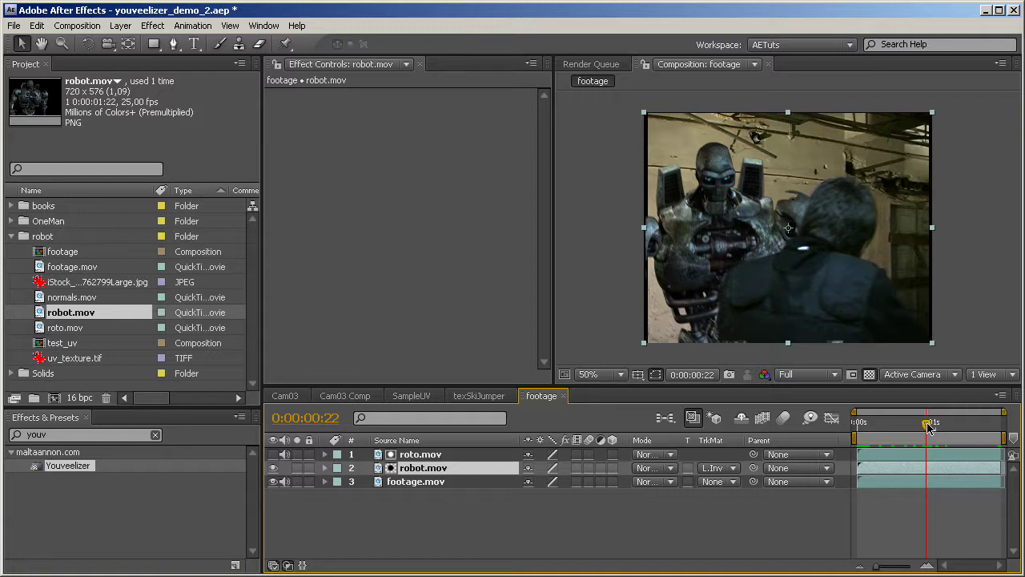
Place normals.mov at the top of the footage timeline, then select the roto.mov layer
{"action": "left_click", "coordinate": [77, 297]}
{"action": "left_click_drag", "start_coordinate": [366, 441], "coordinate": [401, 457]}
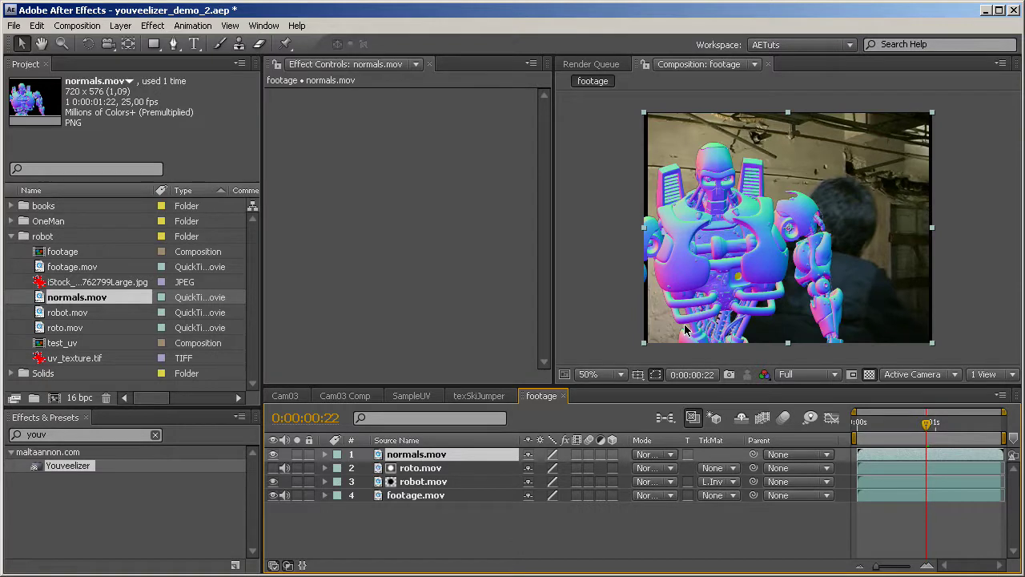
{"action": "left_click", "coordinate": [423, 471]}
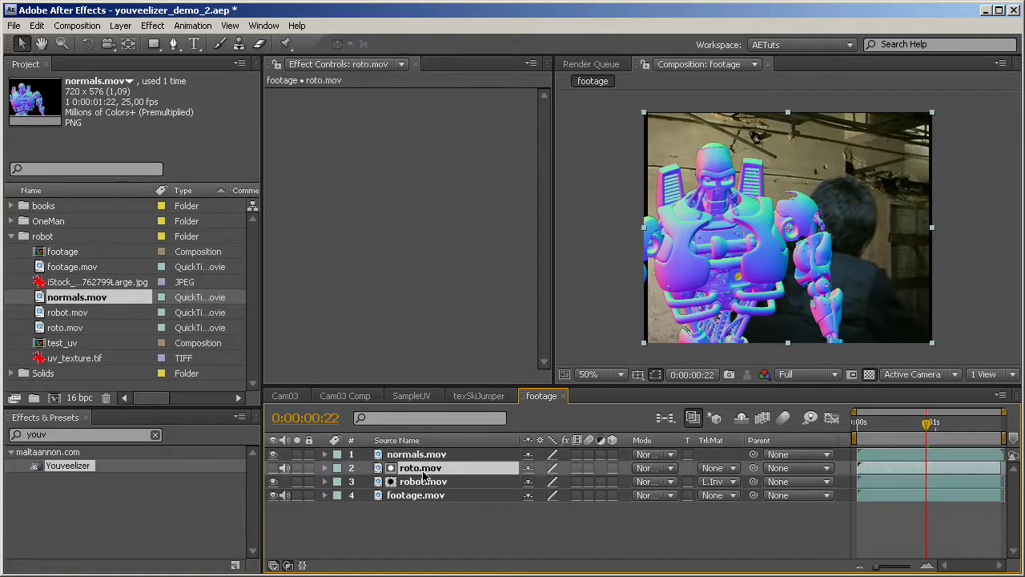
Delete the roto.mov layer and set robot.mov's track matte to None
{"action": "key", "text": "Delete"}
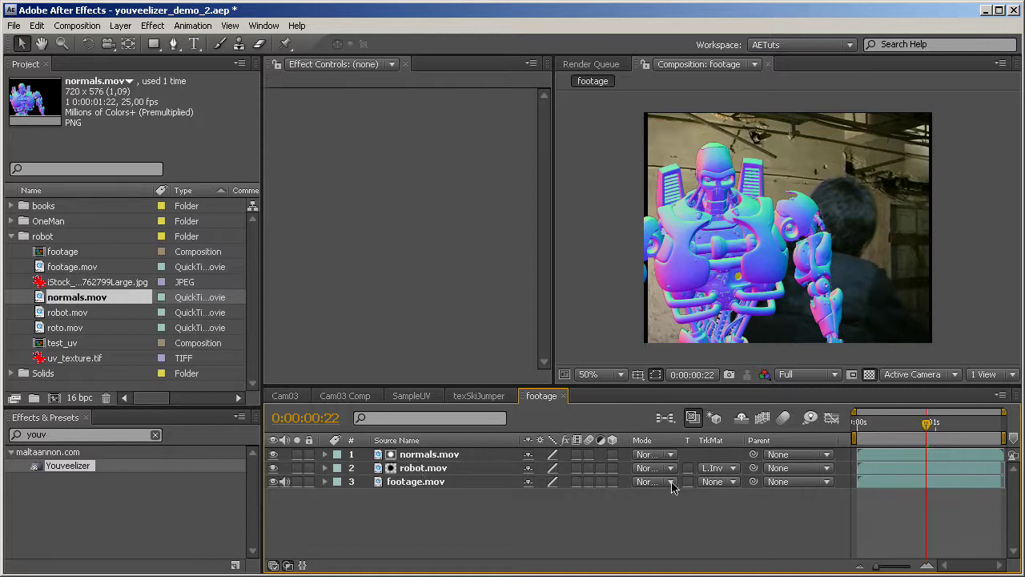
{"action": "left_click", "coordinate": [716, 467]}
{"action": "left_click", "coordinate": [729, 406]}
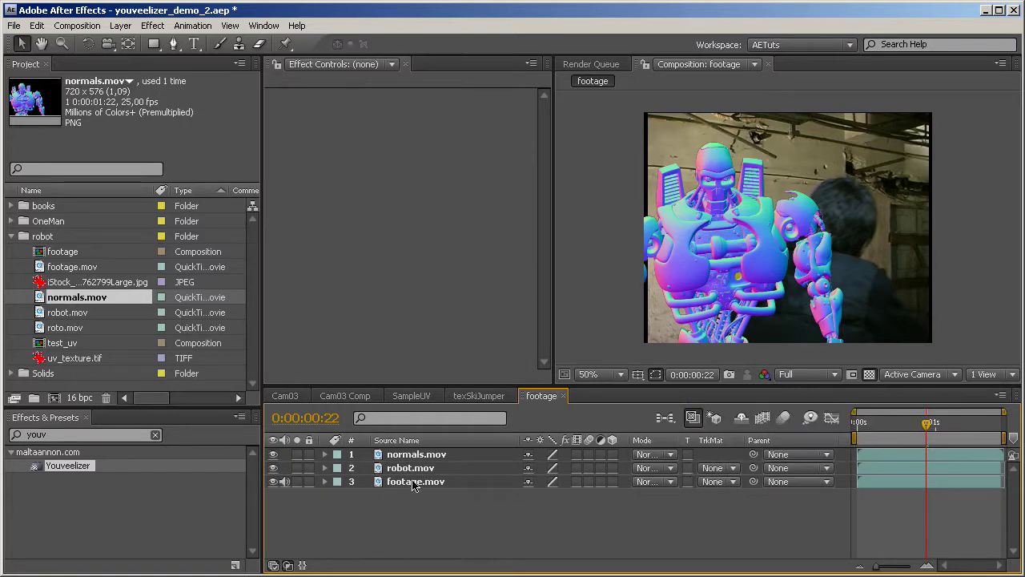
Pre-compose normals.mov, robot.mov and footage.mov into a composition named RobotReflections
{"action": "left_click", "coordinate": [412, 454]}
{"action": "left_click", "coordinate": [410, 483], "text": "shift"}
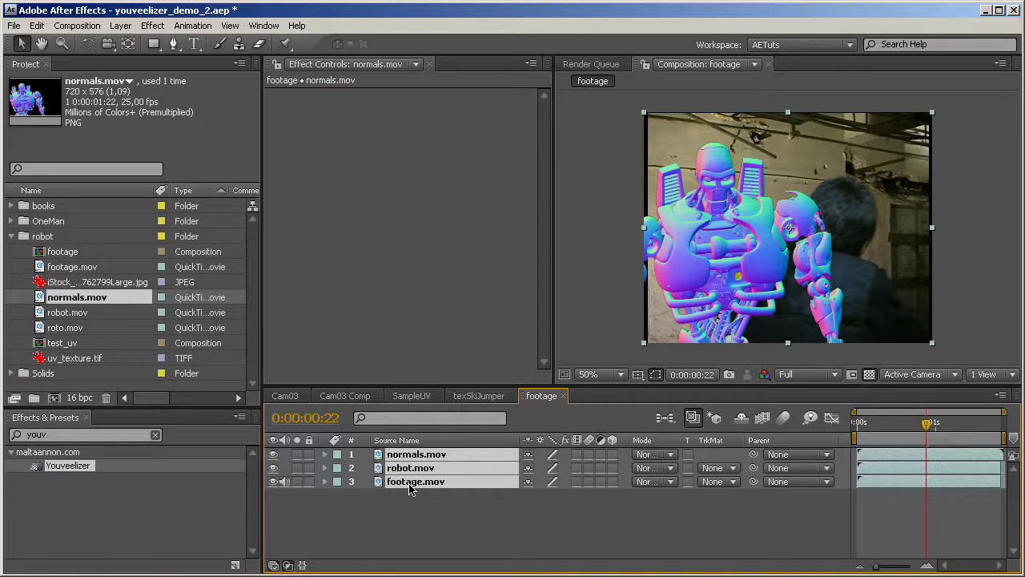
{"action": "key", "text": "ctrl+shift+c"}
{"action": "type", "text": "RobotRefle"}
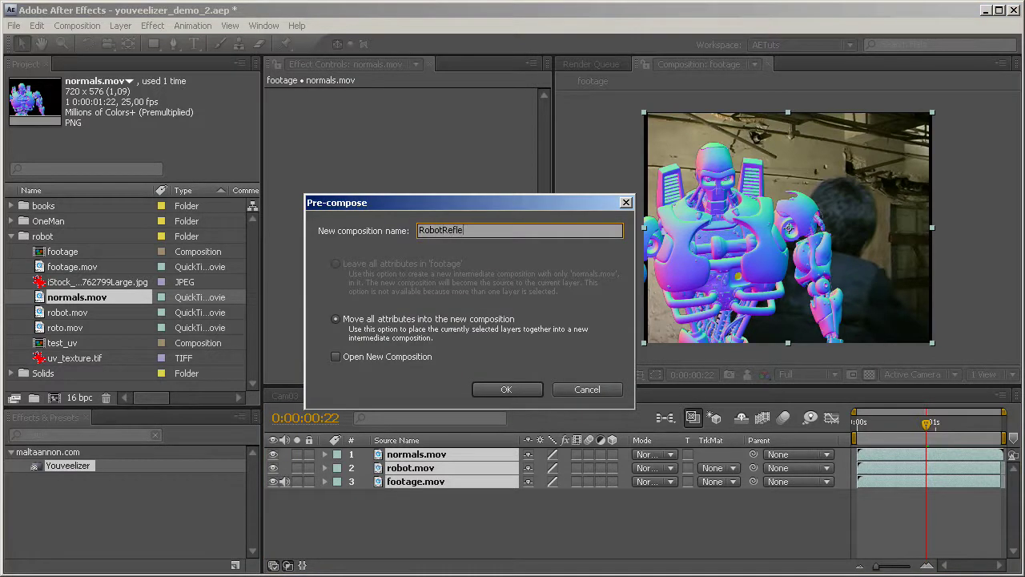
{"action": "type", "text": "ctions"}
{"action": "key", "text": "Return"}
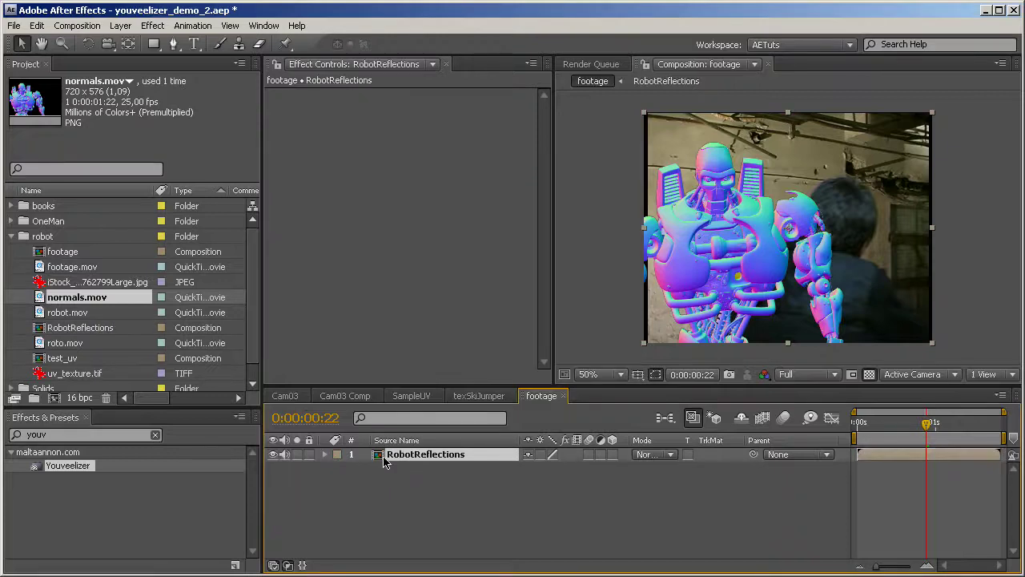
Open the RobotReflections precomp and hide the footage.mov background layer
{"action": "double_click", "coordinate": [381, 461]}
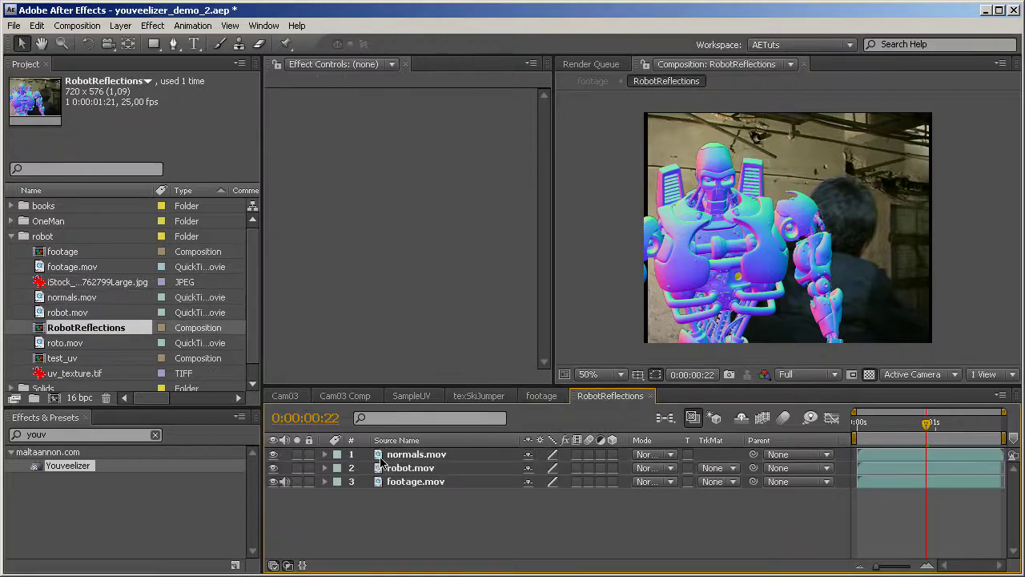
{"action": "left_click", "coordinate": [424, 455]}
{"action": "left_click", "coordinate": [273, 481]}
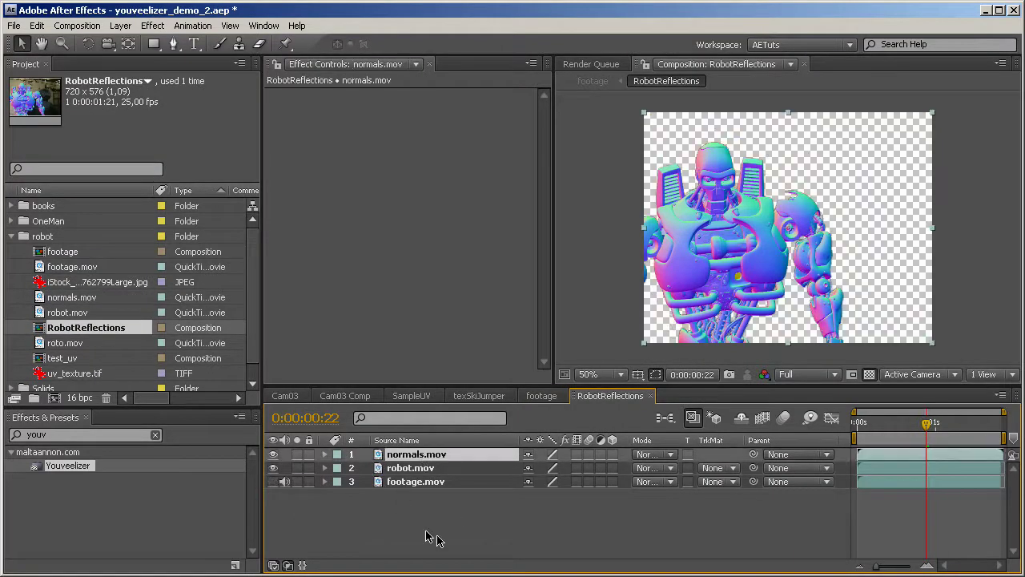
{"action": "left_click", "coordinate": [431, 482]}
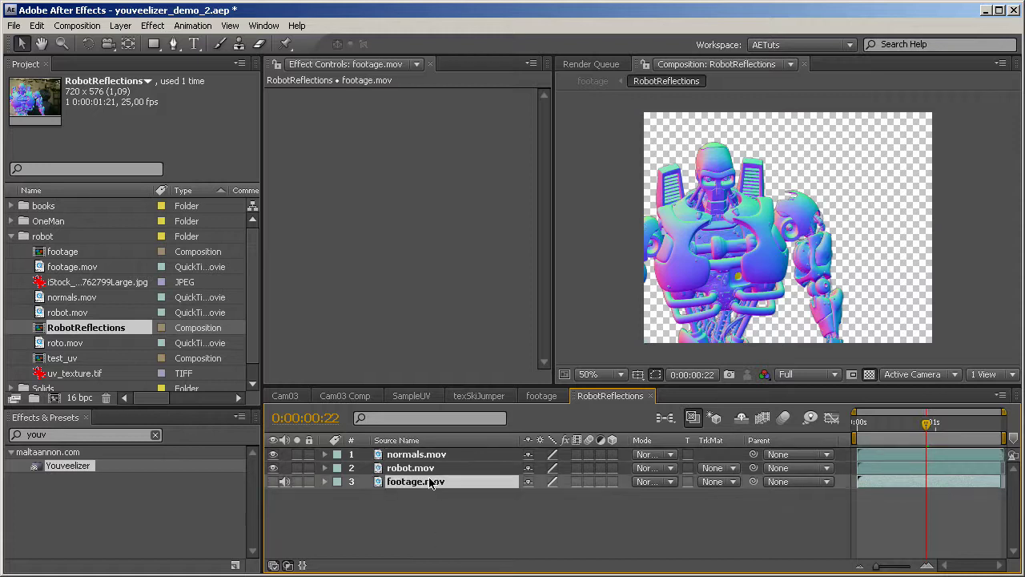
Apply Youveelizer to normals.mov with Input 2 set to footage.mov
{"action": "left_click_drag", "start_coordinate": [72, 466], "coordinate": [453, 464]}
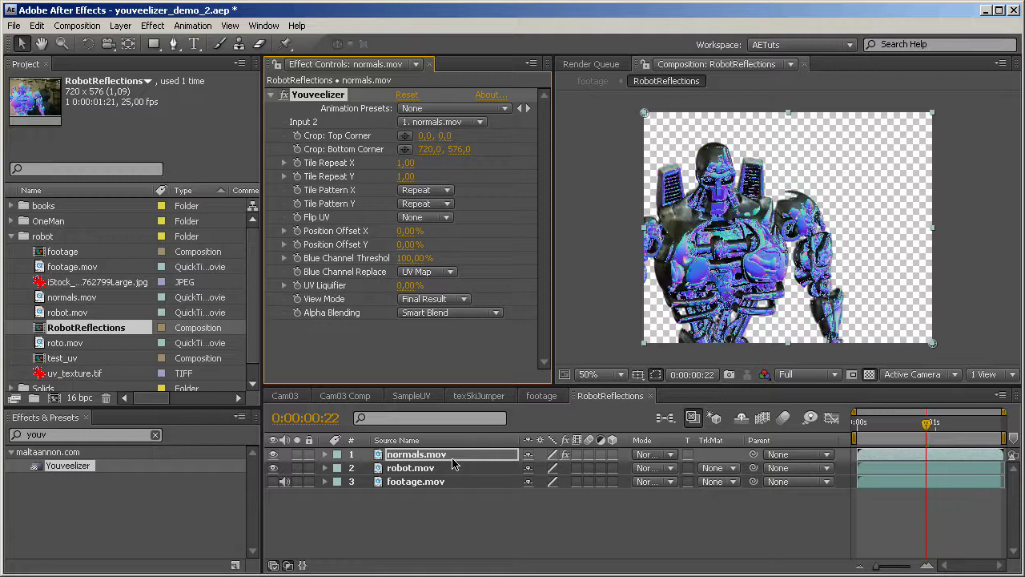
{"action": "left_click", "coordinate": [452, 122]}
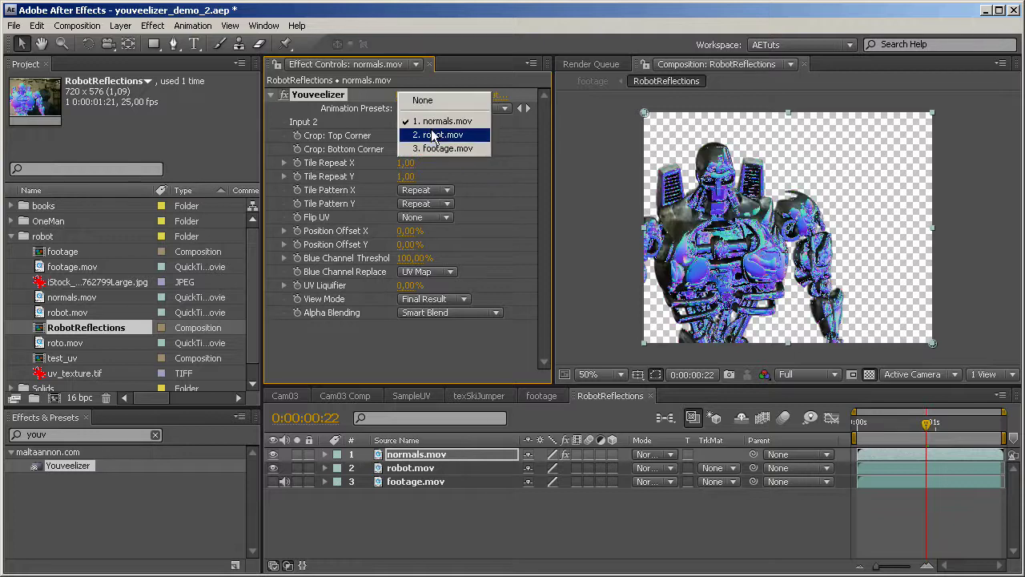
{"action": "left_click", "coordinate": [434, 155]}
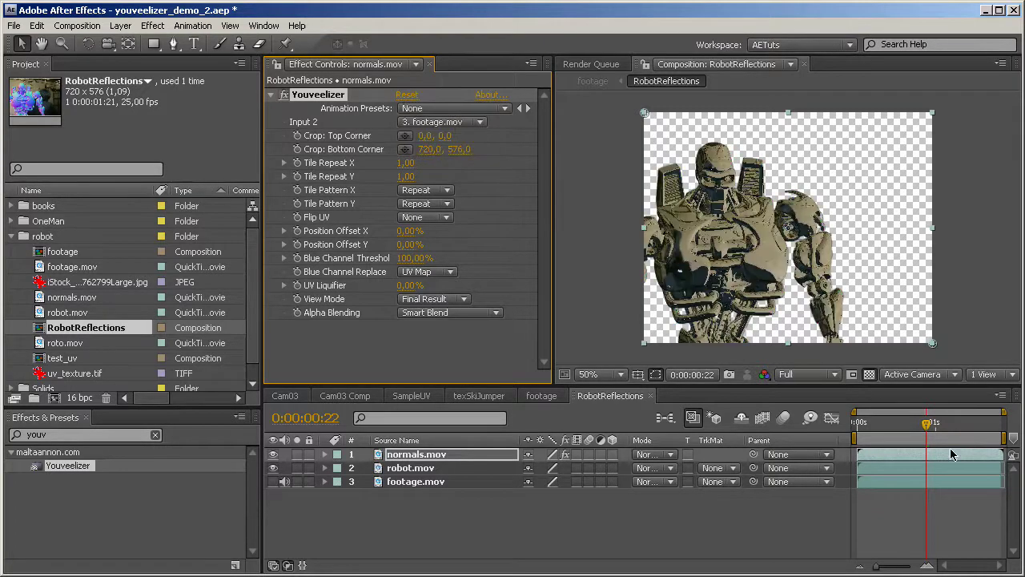
{"action": "left_click_drag", "start_coordinate": [927, 425], "coordinate": [851, 433]}
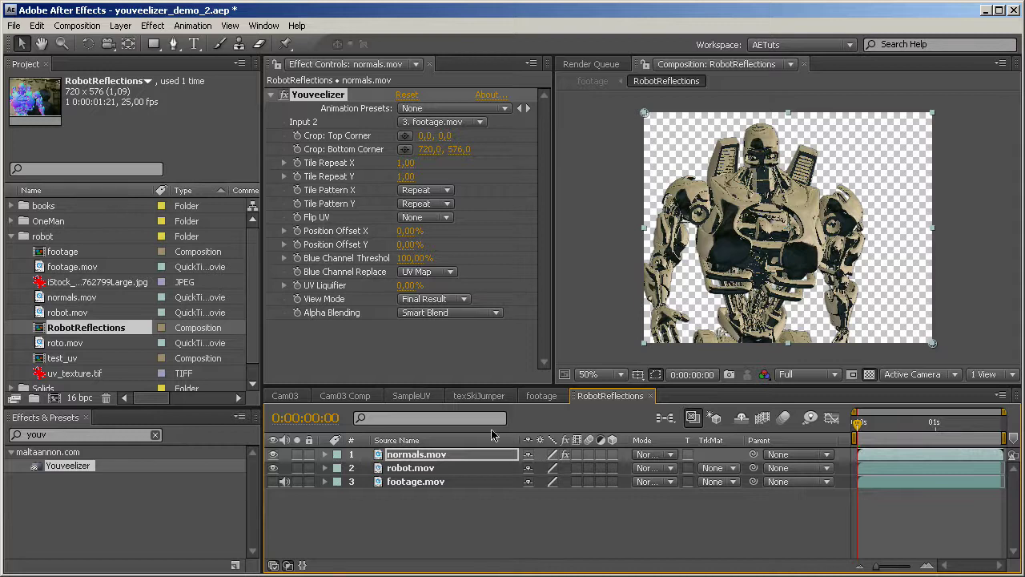
Add a Fast Blur of 2.0 with Repeat Edge Pixels to normals.mov
{"action": "left_click", "coordinate": [80, 434]}
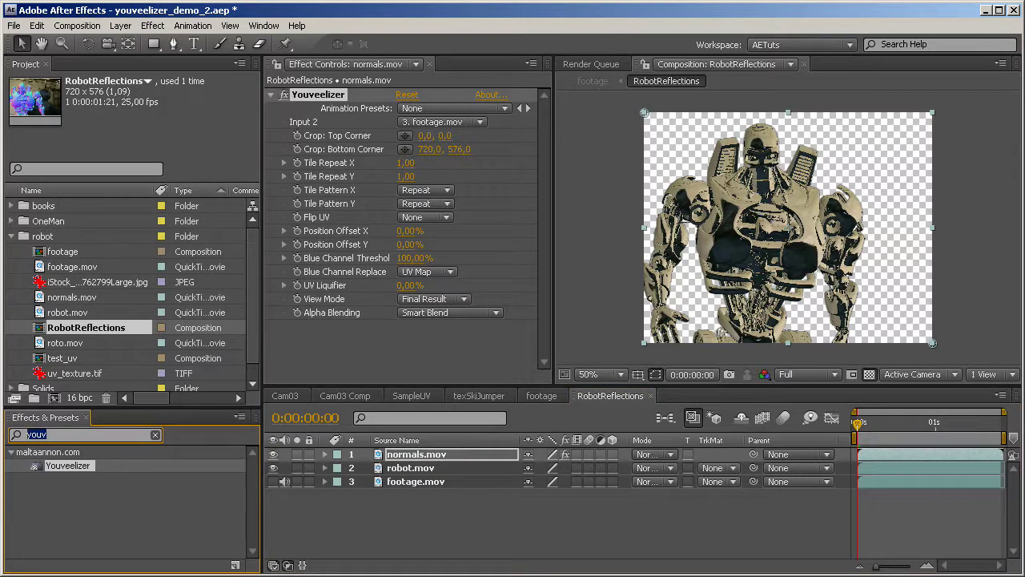
{"action": "type", "text": "fast"}
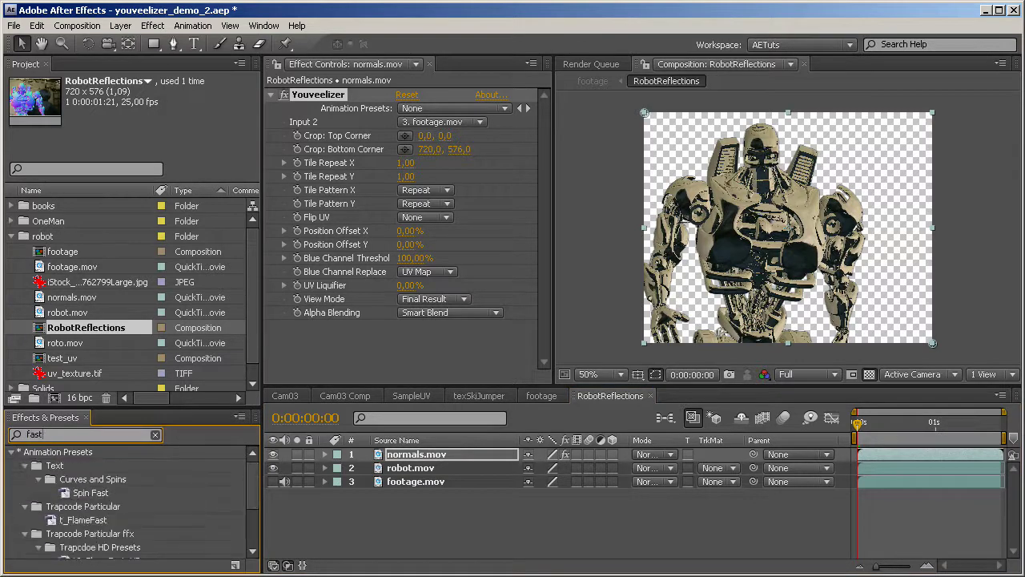
{"action": "left_click_drag", "start_coordinate": [63, 479], "coordinate": [348, 370]}
{"action": "left_click", "coordinate": [402, 376]}
{"action": "left_click", "coordinate": [403, 349]}
{"action": "key", "text": "Return"}
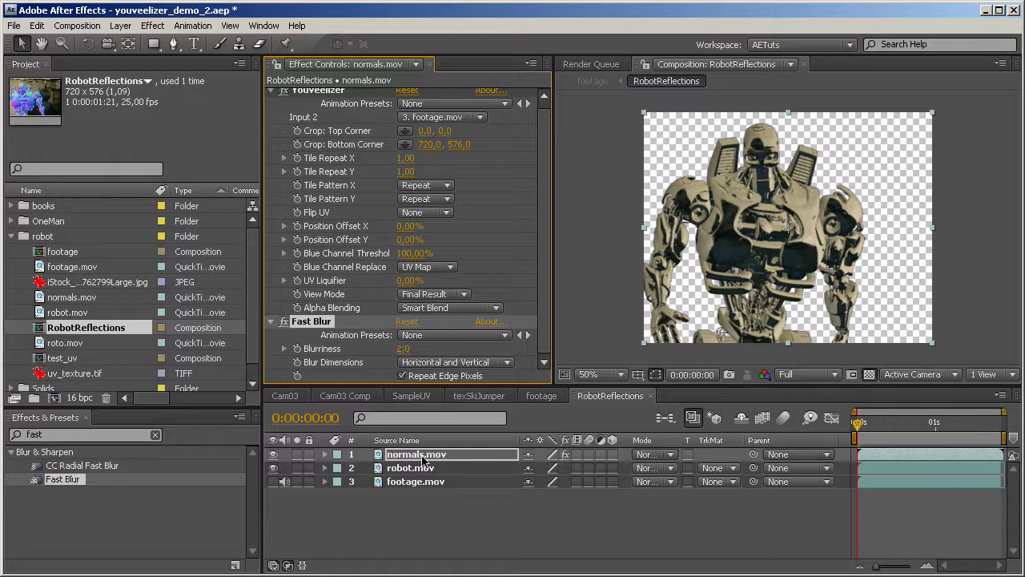
Set normals.mov's blending mode to Overlay and preview the result
{"action": "left_click", "coordinate": [657, 458]}
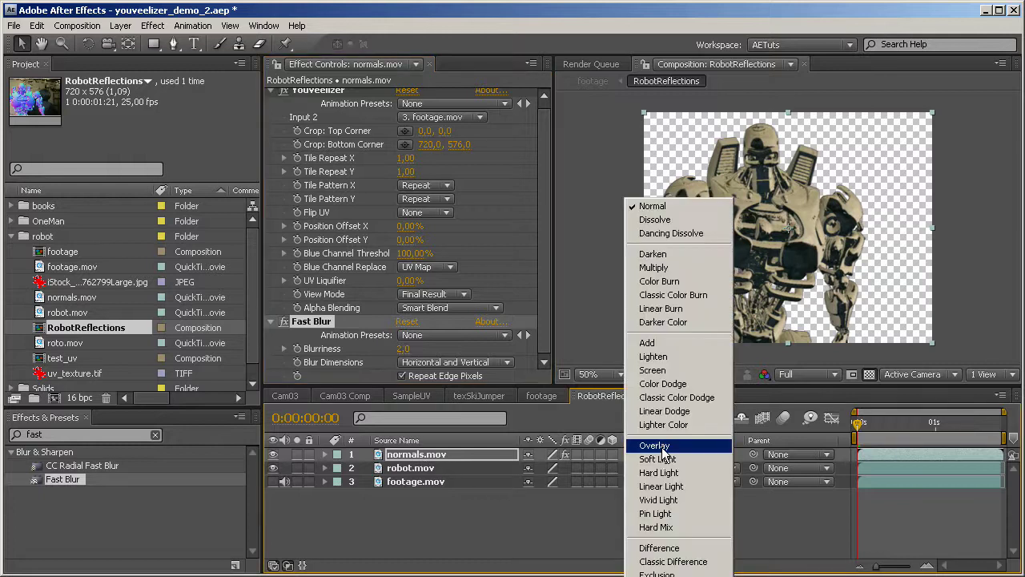
{"action": "left_click", "coordinate": [655, 446]}
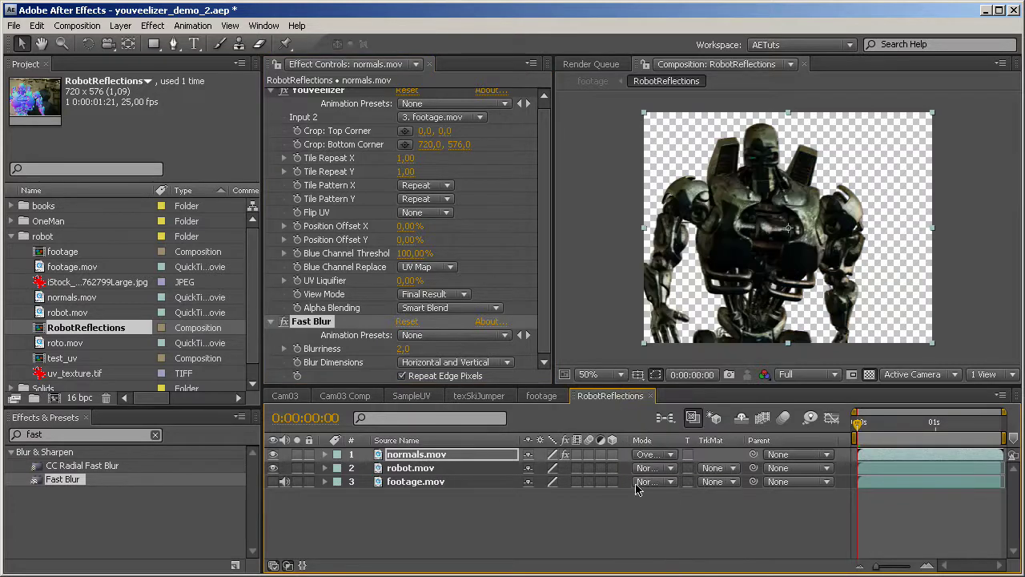
{"action": "key", "text": "space"}
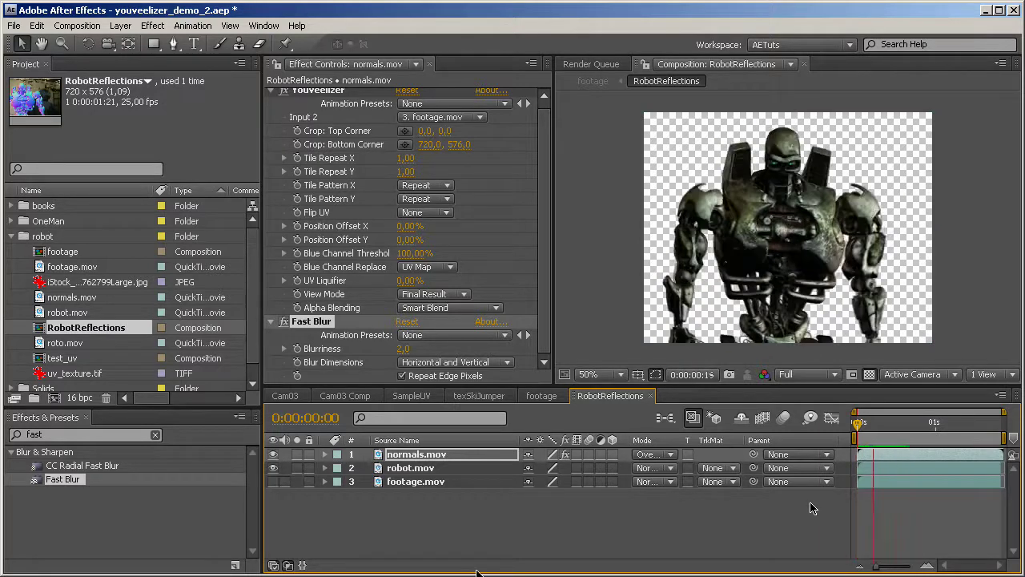
{"action": "key", "text": "space"}
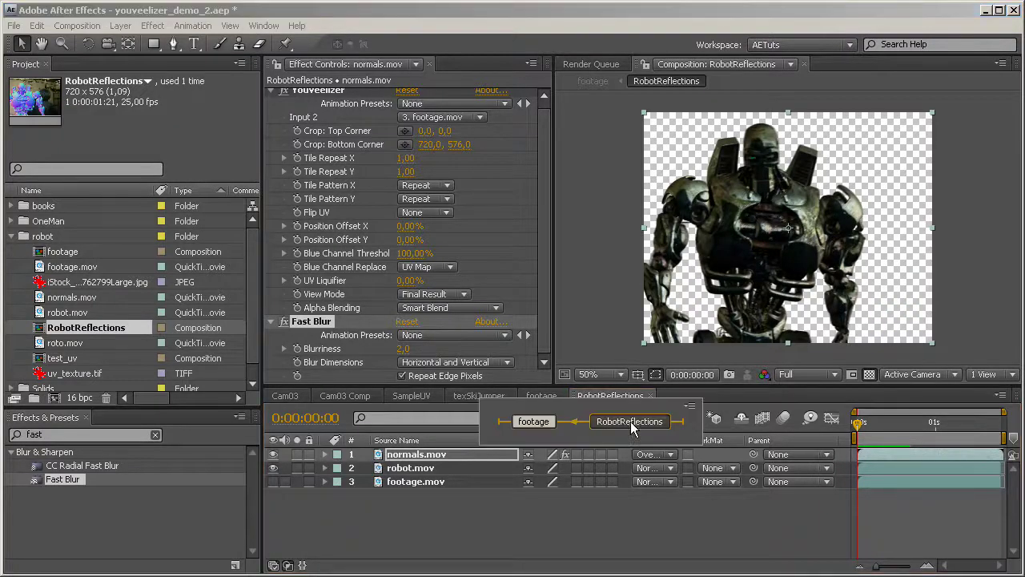
In the footage comp, add footage.mov and roto.mov, matting RobotReflections with Luma Inverted Matte
{"action": "left_click", "coordinate": [539, 396]}
{"action": "left_click_drag", "start_coordinate": [71, 272], "coordinate": [393, 533]}
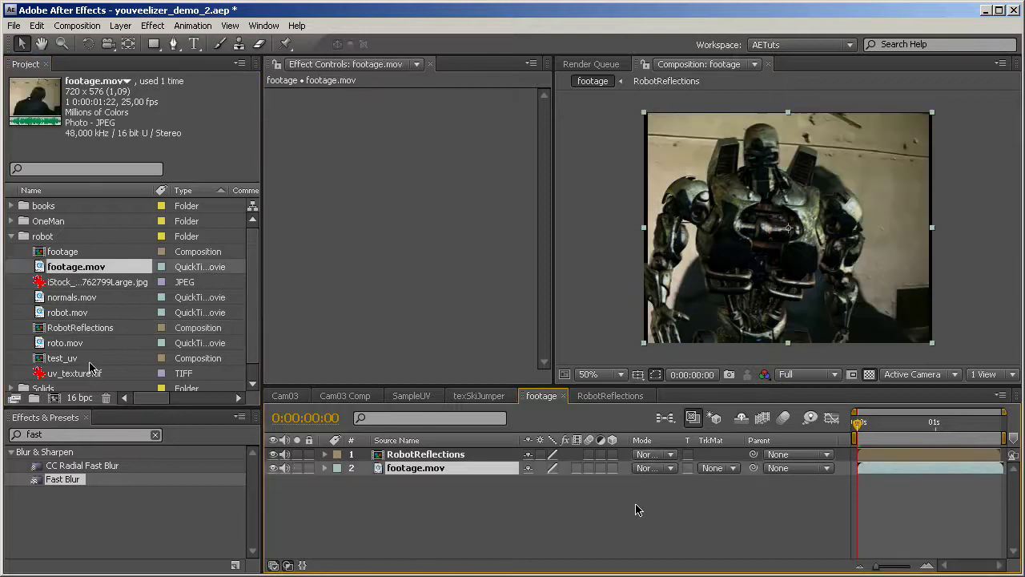
{"action": "left_click_drag", "start_coordinate": [64, 344], "coordinate": [421, 475]}
{"action": "left_click", "coordinate": [731, 473]}
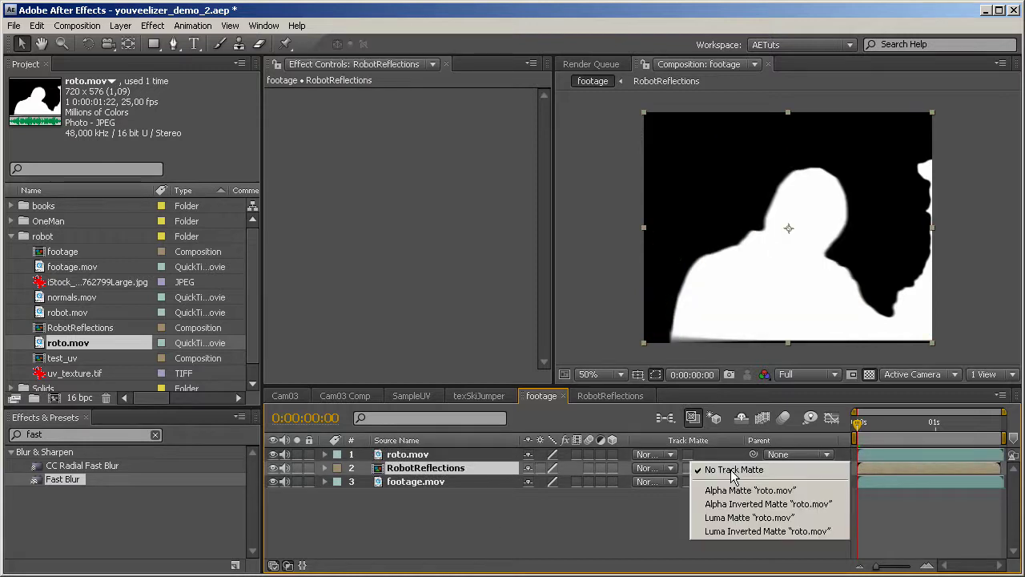
{"action": "left_click", "coordinate": [750, 531]}
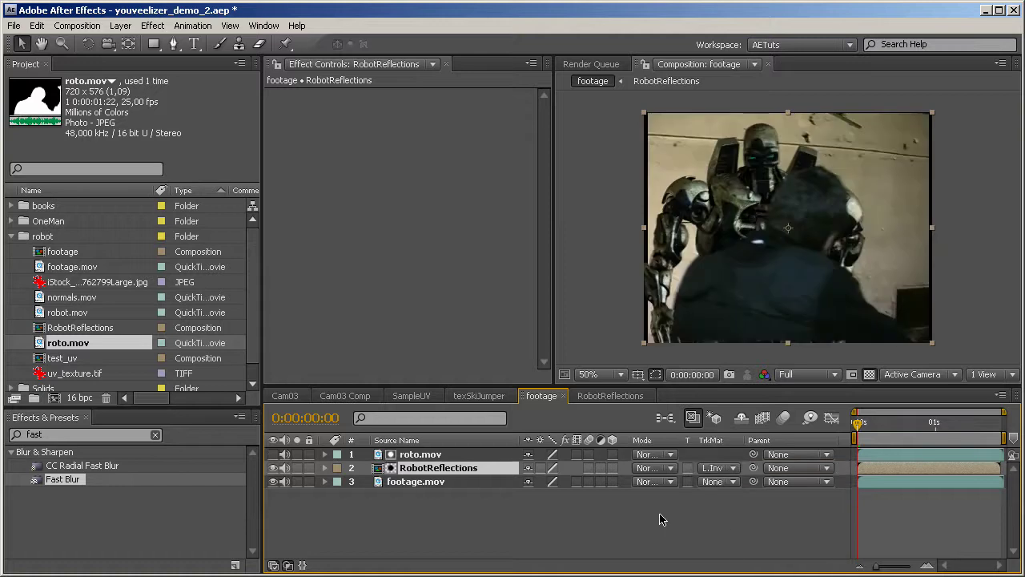
{"action": "key", "text": "space"}
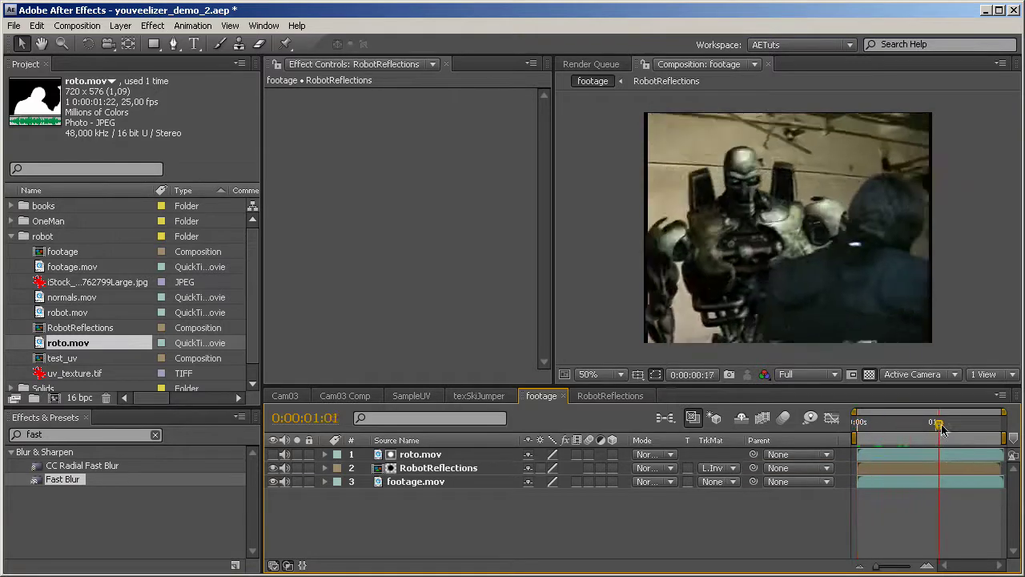
{"action": "left_click_drag", "start_coordinate": [900, 428], "coordinate": [877, 429]}
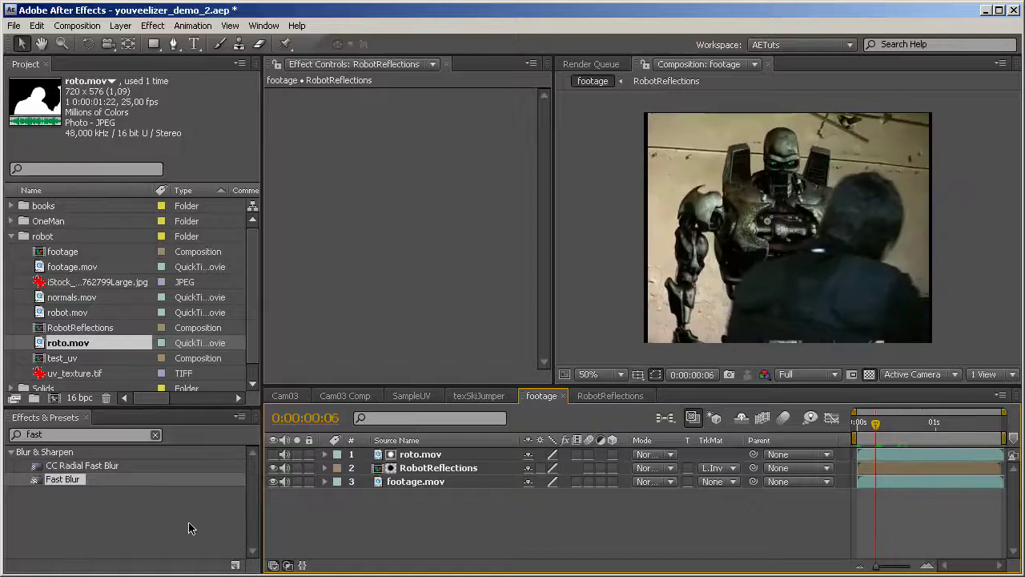
Apply ceLightWrap to RobotReflections with Source Layers 1, 2 and 3 all set to footage.mov
{"action": "left_click", "coordinate": [90, 435]}
{"action": "type", "text": "celi"}
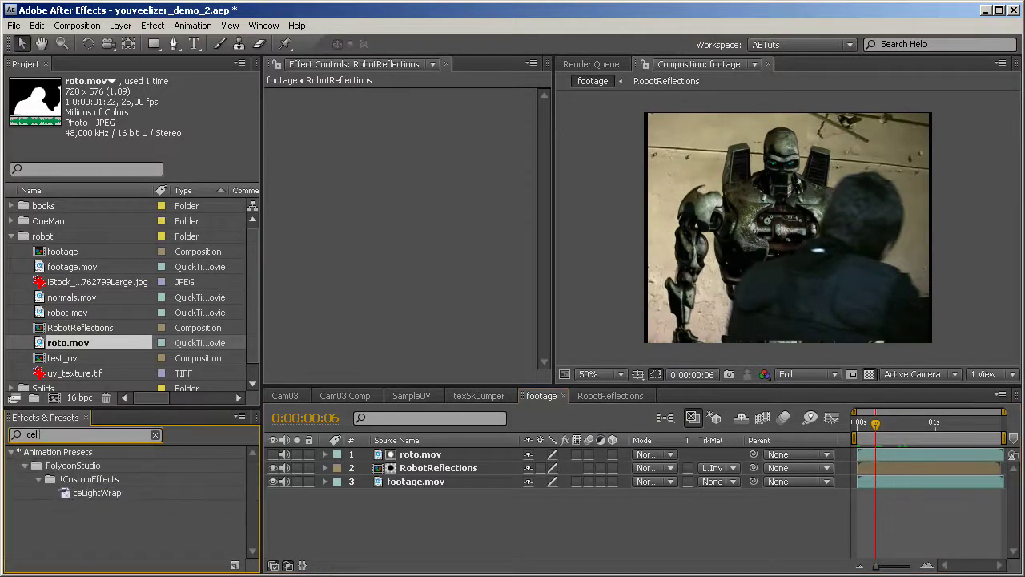
{"action": "left_click_drag", "start_coordinate": [96, 493], "coordinate": [422, 474]}
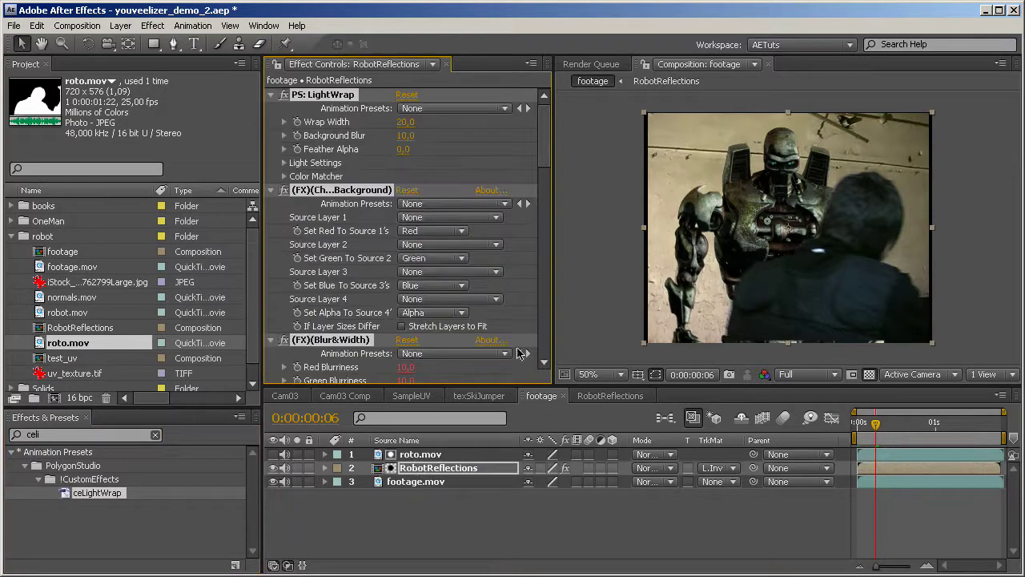
{"action": "left_click", "coordinate": [498, 219]}
{"action": "left_click", "coordinate": [486, 269]}
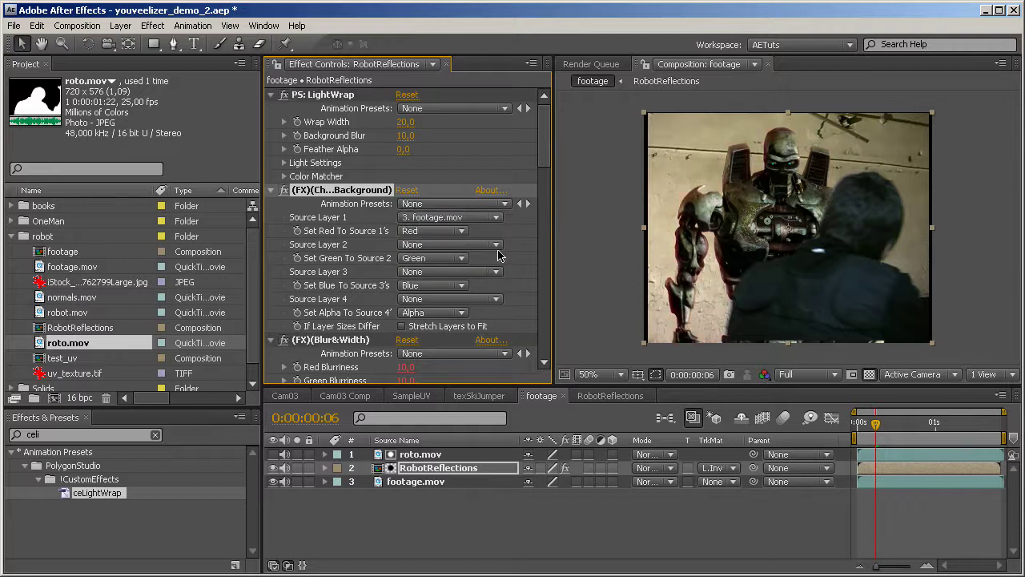
{"action": "left_click", "coordinate": [496, 245]}
{"action": "left_click", "coordinate": [491, 295]}
{"action": "left_click", "coordinate": [497, 271]}
{"action": "left_click", "coordinate": [491, 323]}
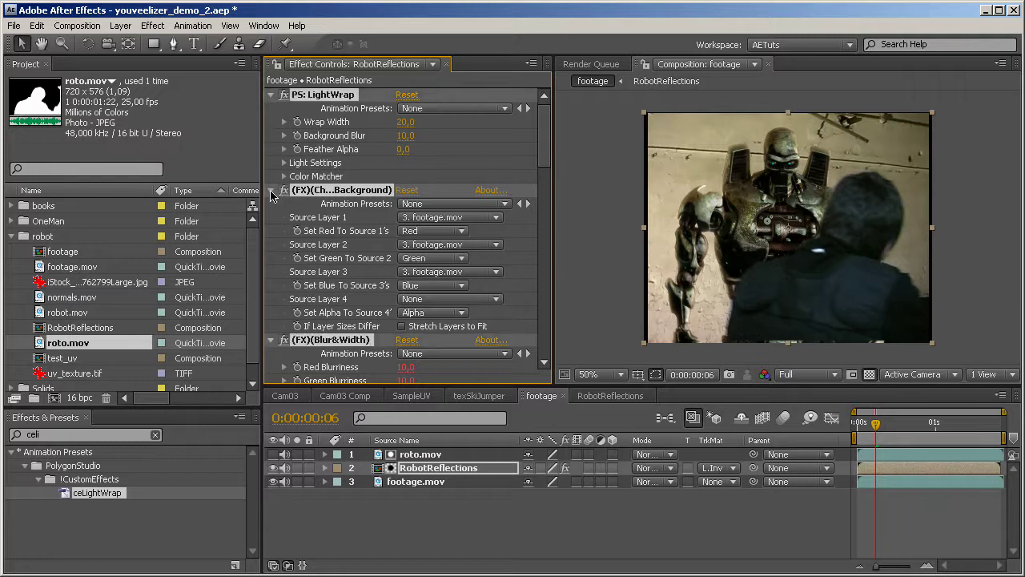
Turn on Match Color in the PS: LightWrap settings and view the comp at 100%
{"action": "left_click", "coordinate": [271, 190], "text": "ctrl"}
{"action": "left_click", "coordinate": [271, 95], "text": "ctrl"}
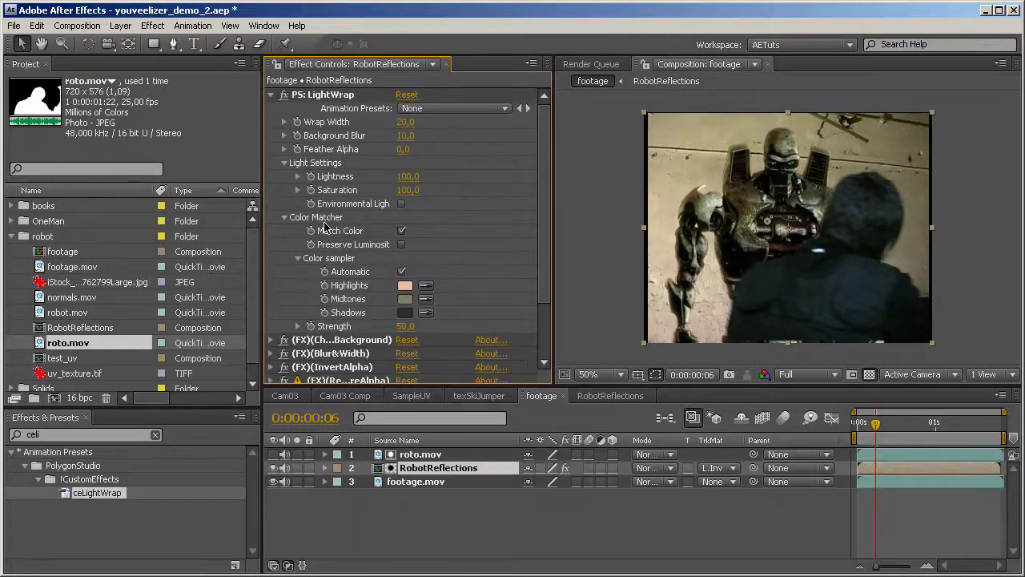
{"action": "left_click", "coordinate": [402, 232]}
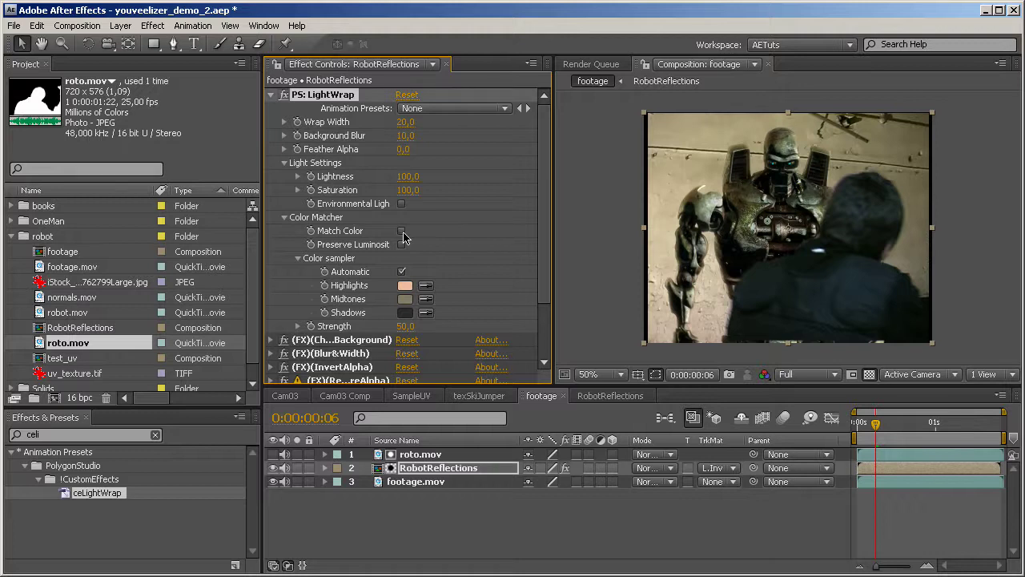
{"action": "key", "text": "slash"}
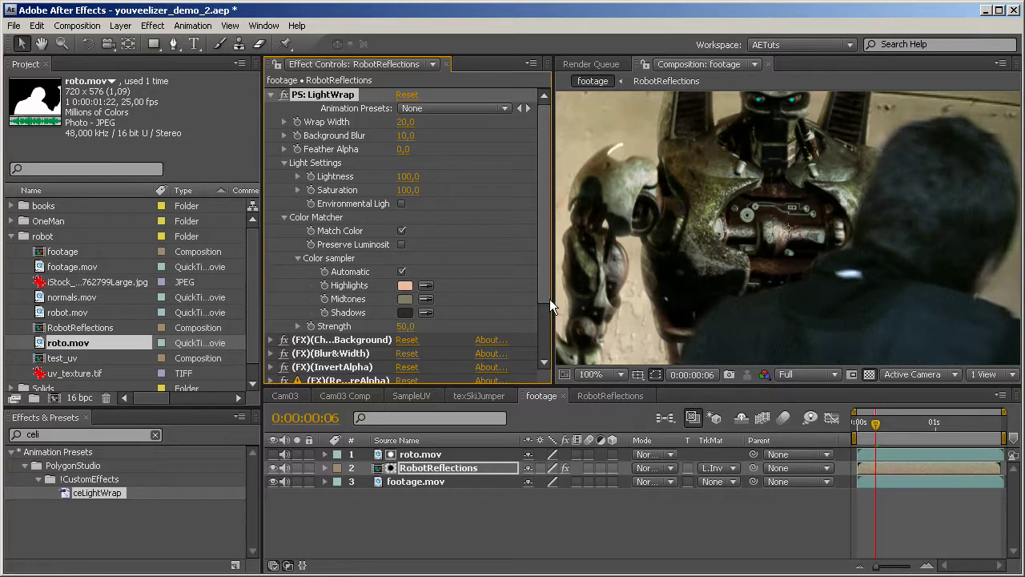
Widen and heighten the Composition viewer, then return to the comp's first frame
{"action": "left_click_drag", "start_coordinate": [552, 299], "coordinate": [427, 312]}
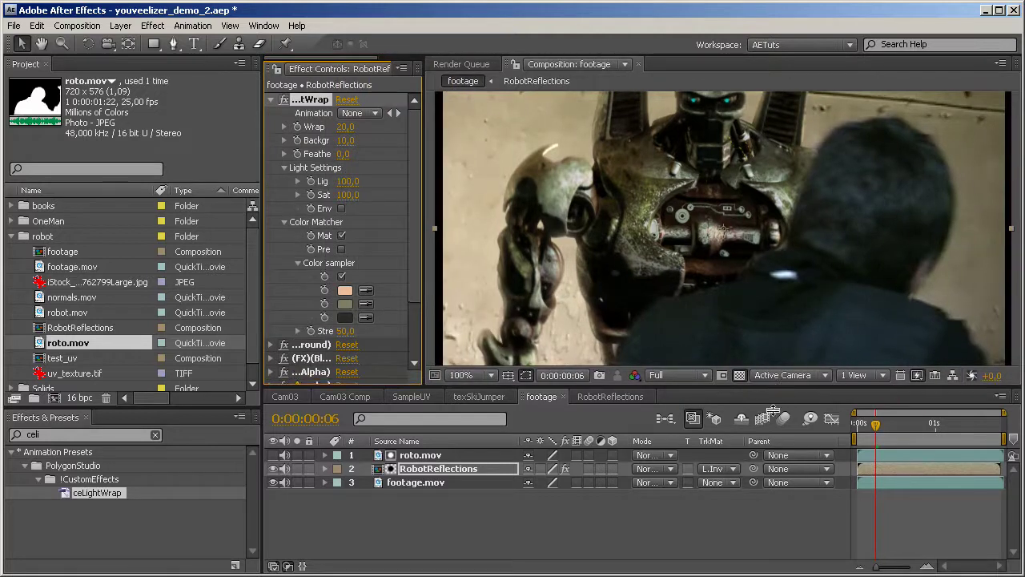
{"action": "left_click_drag", "start_coordinate": [769, 412], "coordinate": [768, 481]}
{"action": "left_click", "coordinate": [851, 531]}
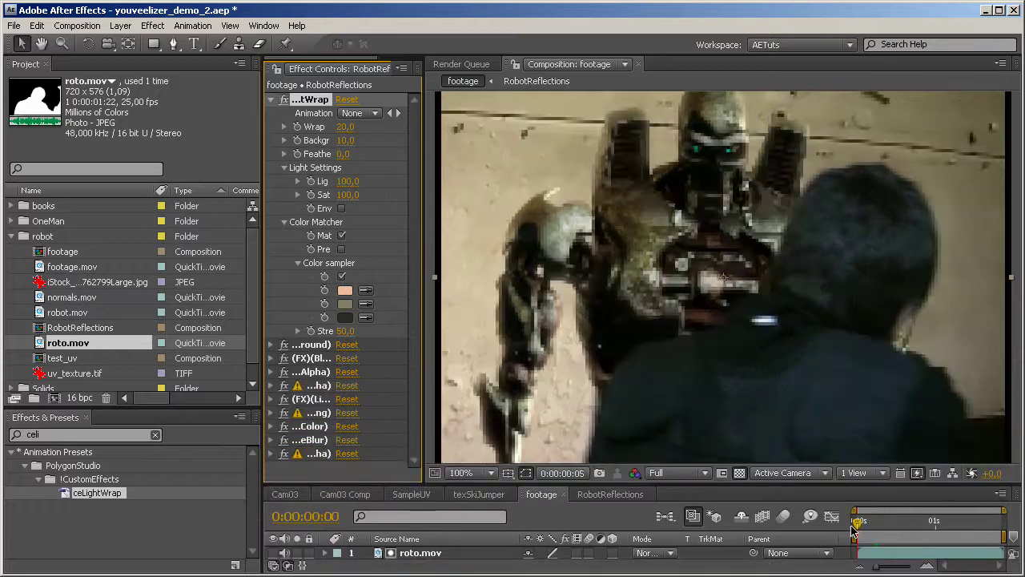